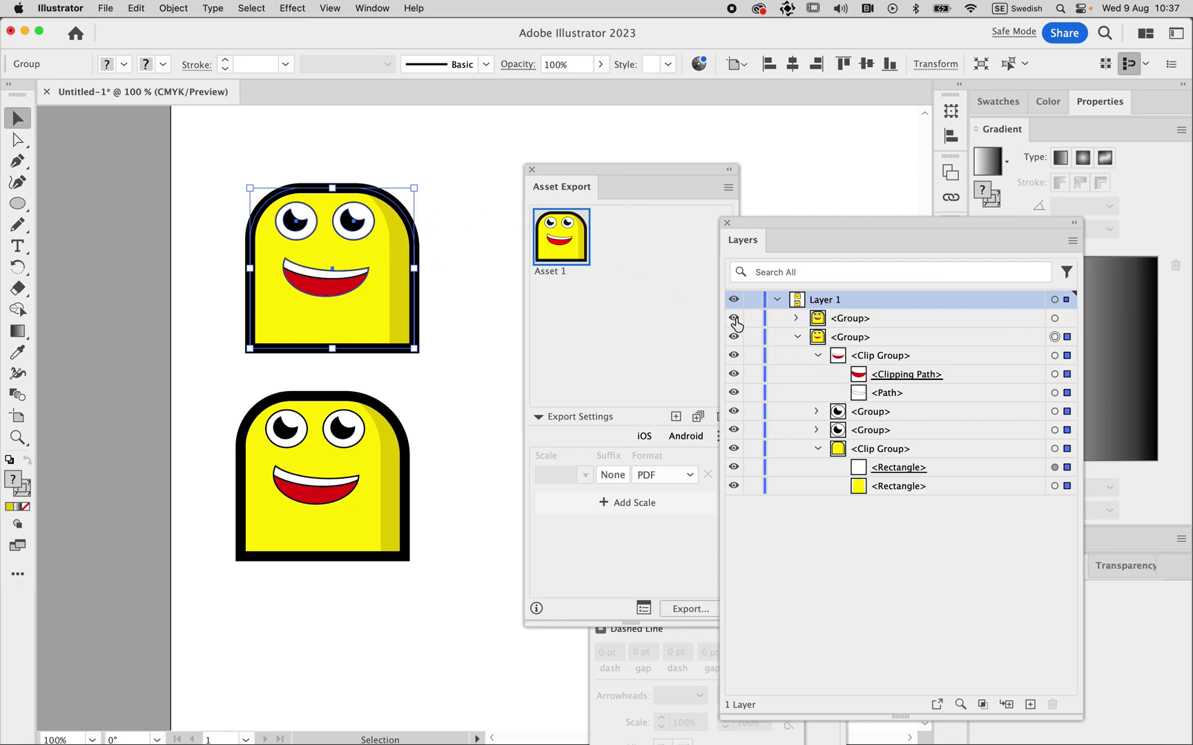
Step: Hide the lower copy of the yellow face using its eye icon in Layers
{"action": "left_click", "coordinate": [733, 318]}
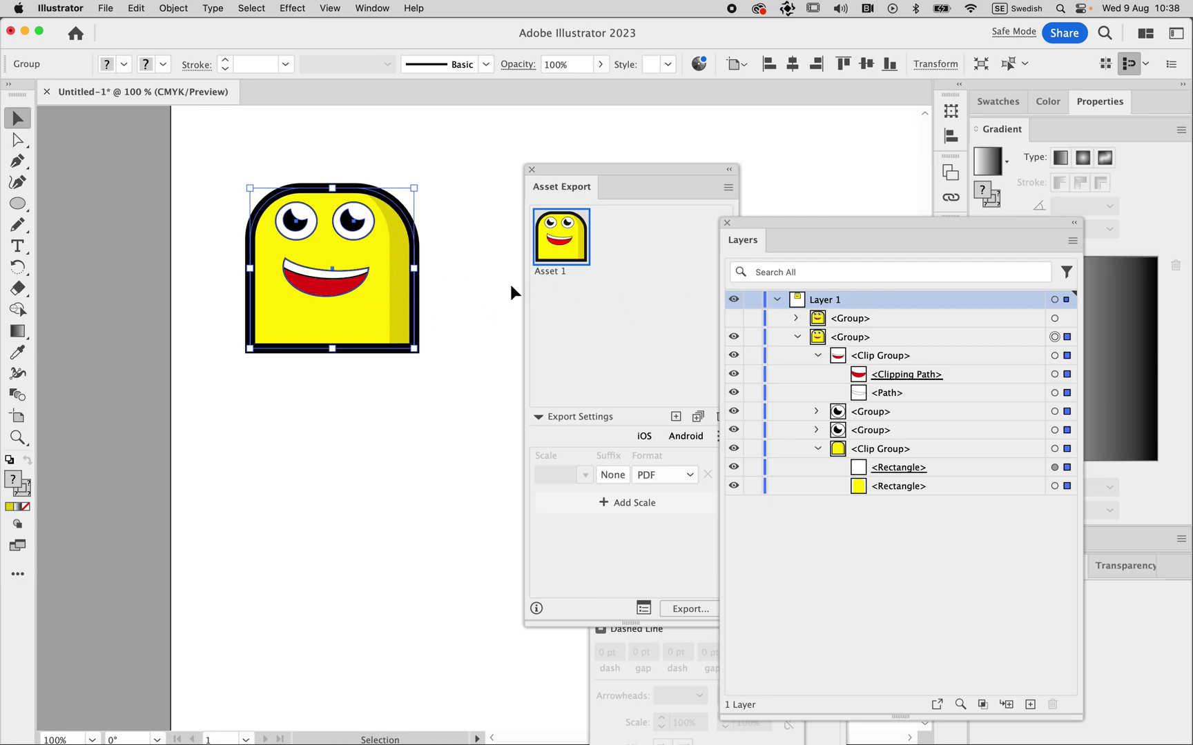
{"action": "scroll", "coordinate": [428, 280], "scroll_direction": "left", "scroll_amount": 3}
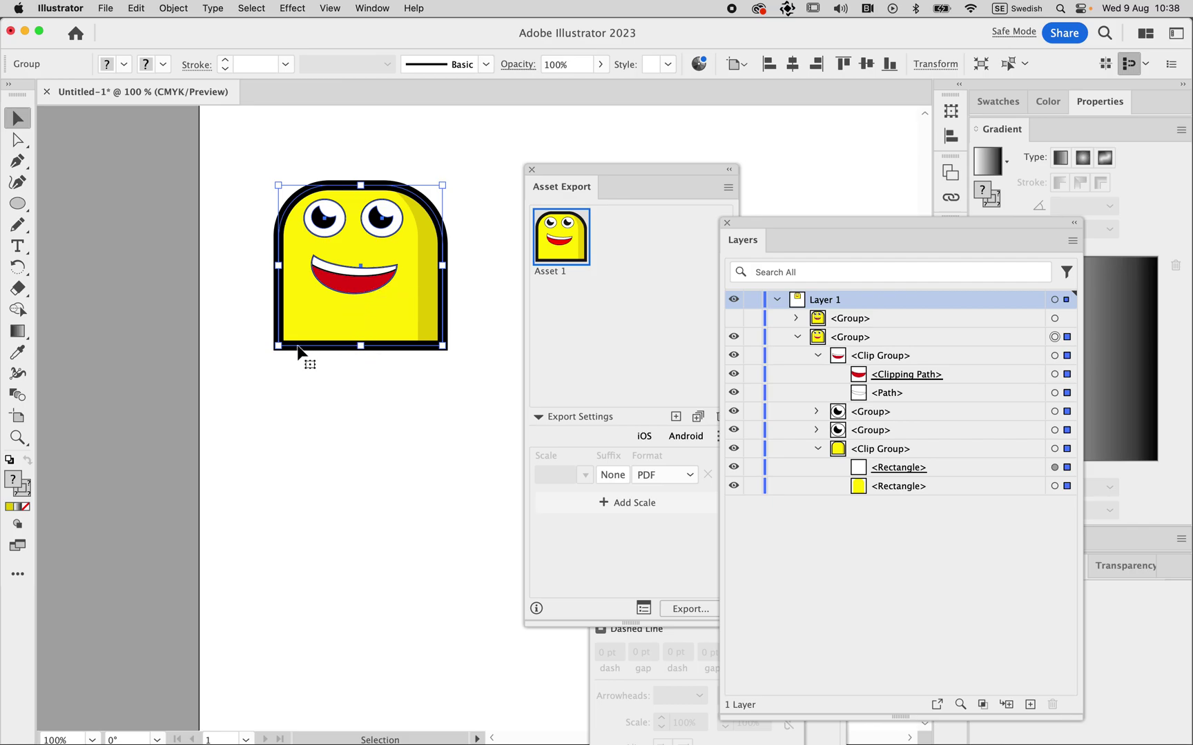
Step: Select the face's black outline rectangle and apply a wavy width profile to its stroke
{"action": "left_click", "coordinate": [18, 139]}
{"action": "left_click", "coordinate": [376, 353]}
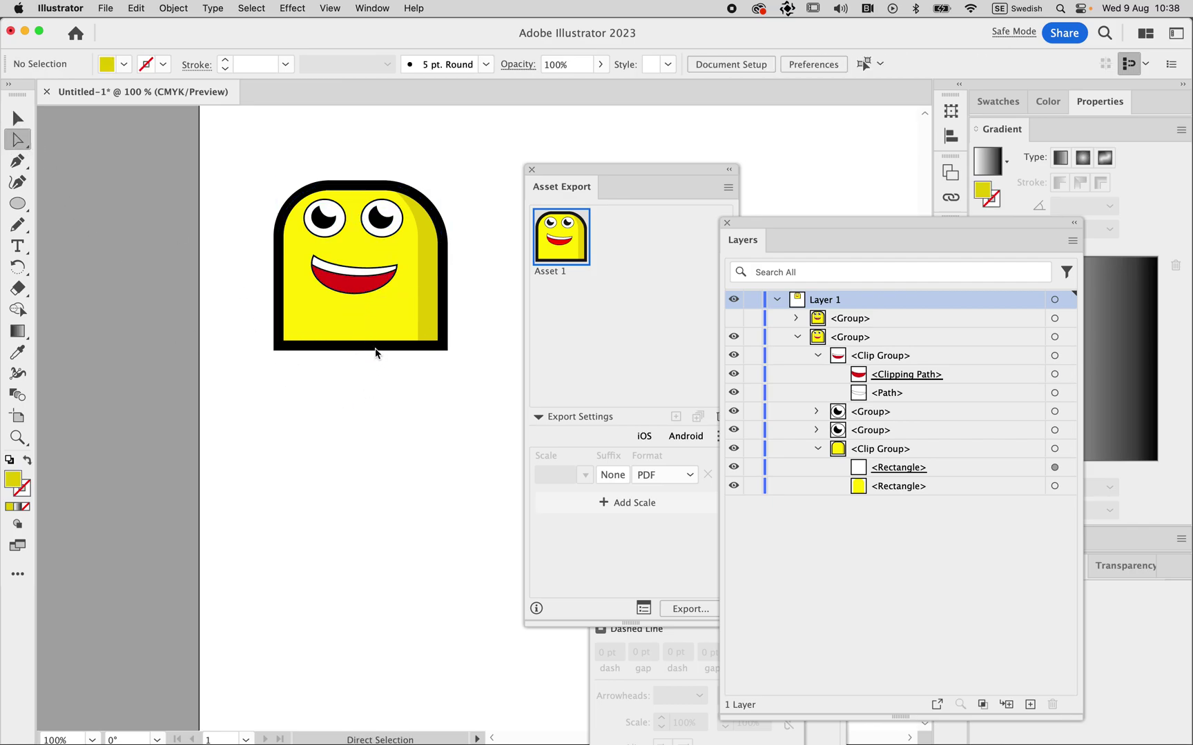
{"action": "left_click", "coordinate": [376, 354]}
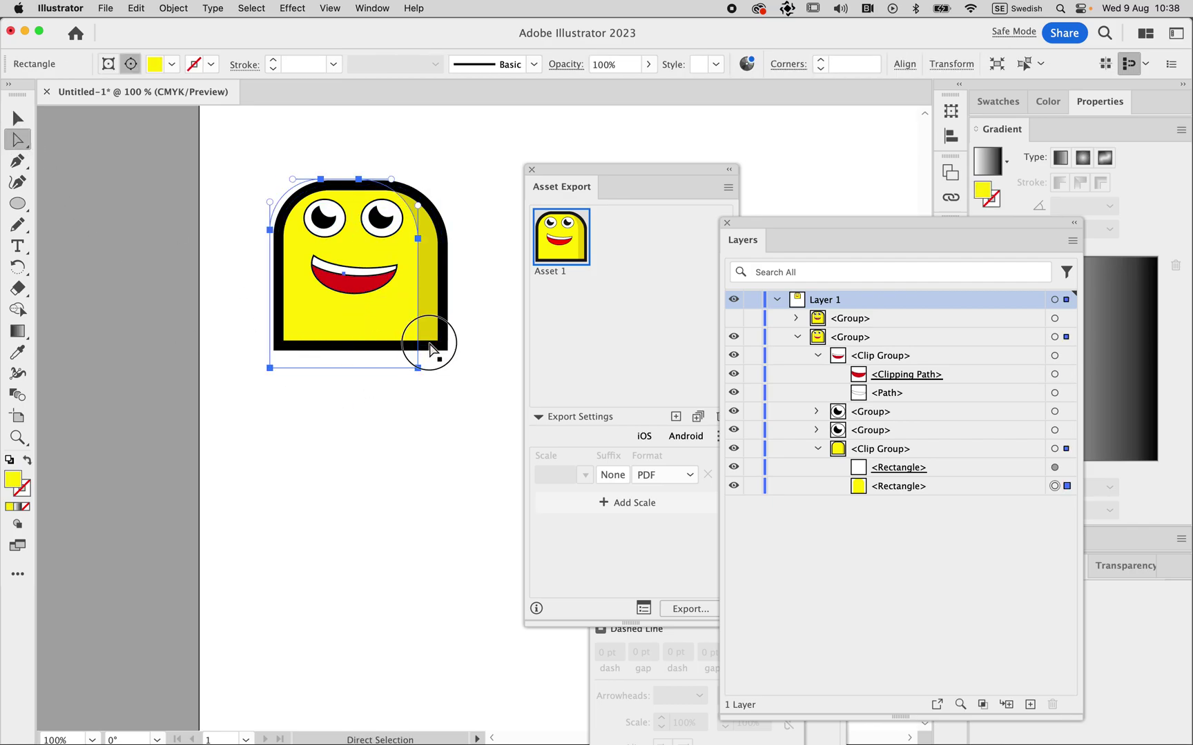
{"action": "left_click", "coordinate": [429, 348]}
{"action": "left_click", "coordinate": [434, 346]}
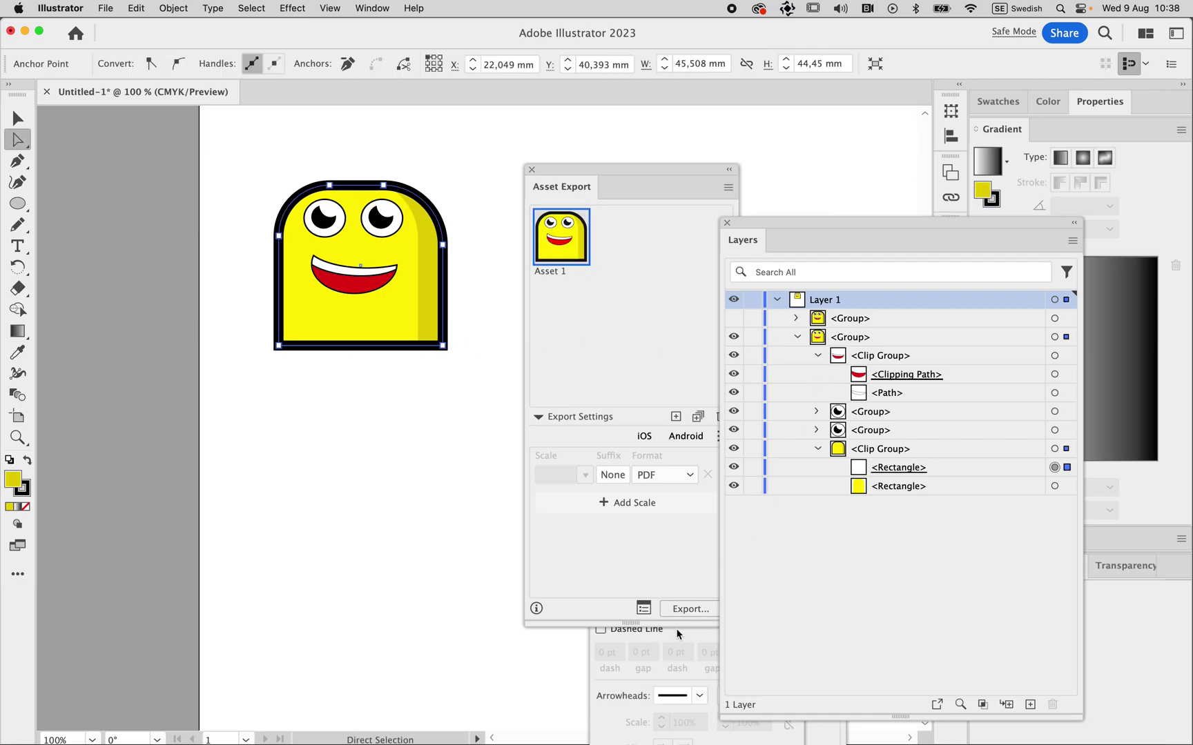
{"action": "left_click", "coordinate": [593, 724]}
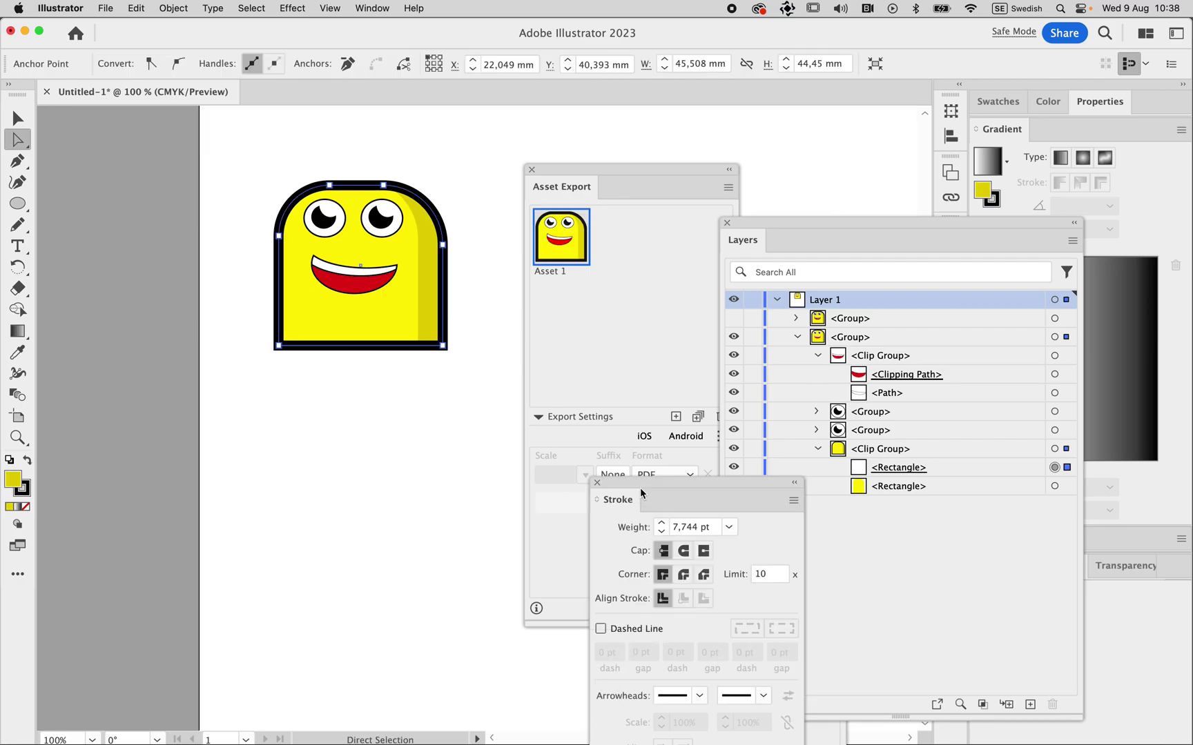
{"action": "left_click_drag", "start_coordinate": [641, 493], "coordinate": [542, 325]}
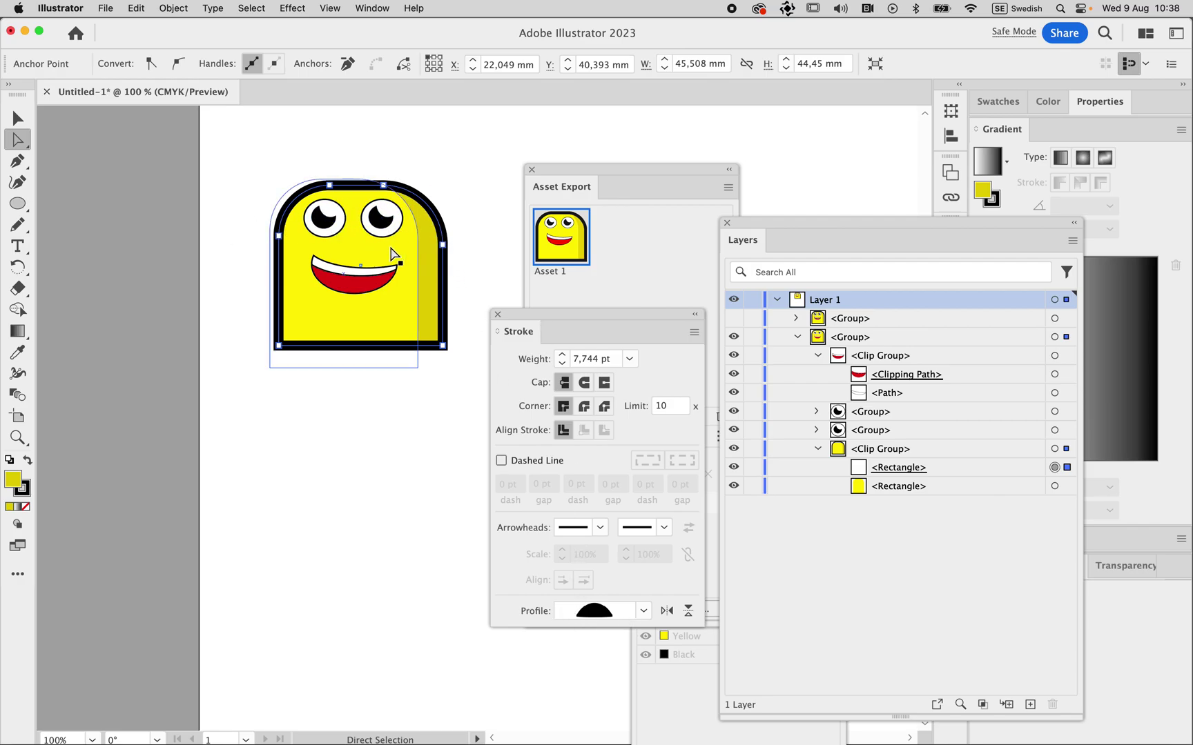
{"action": "left_click", "coordinate": [639, 611]}
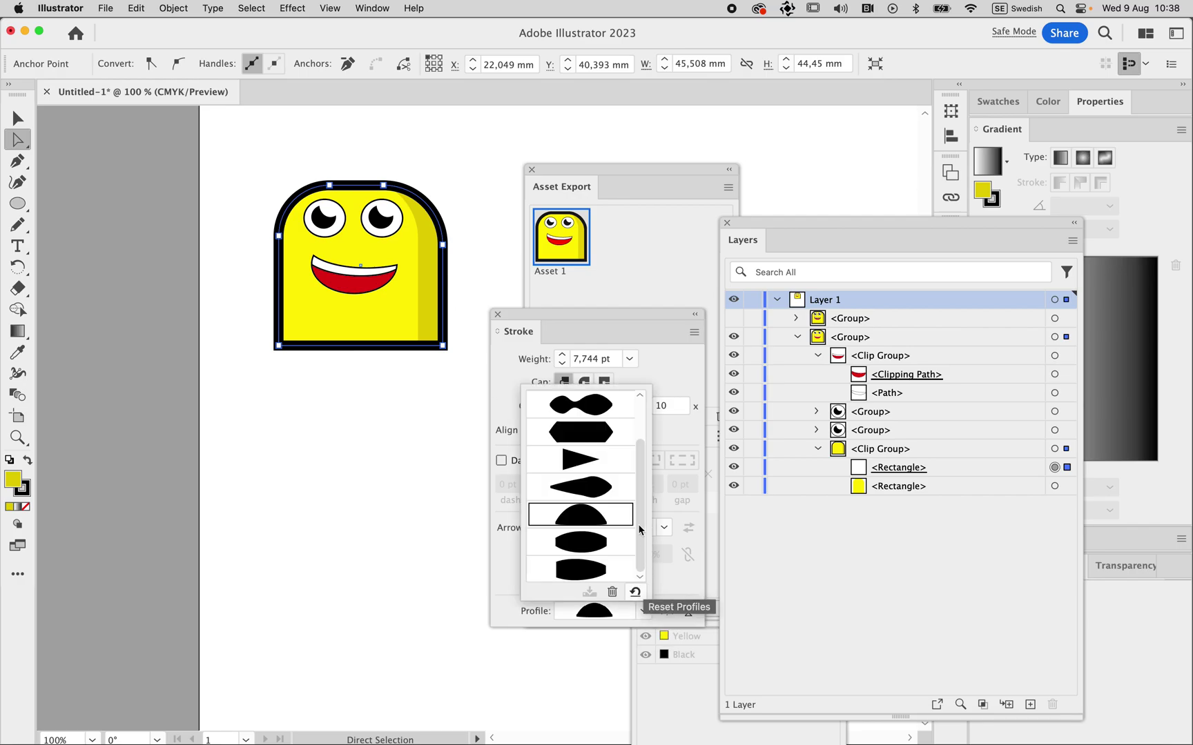
{"action": "left_click", "coordinate": [576, 405]}
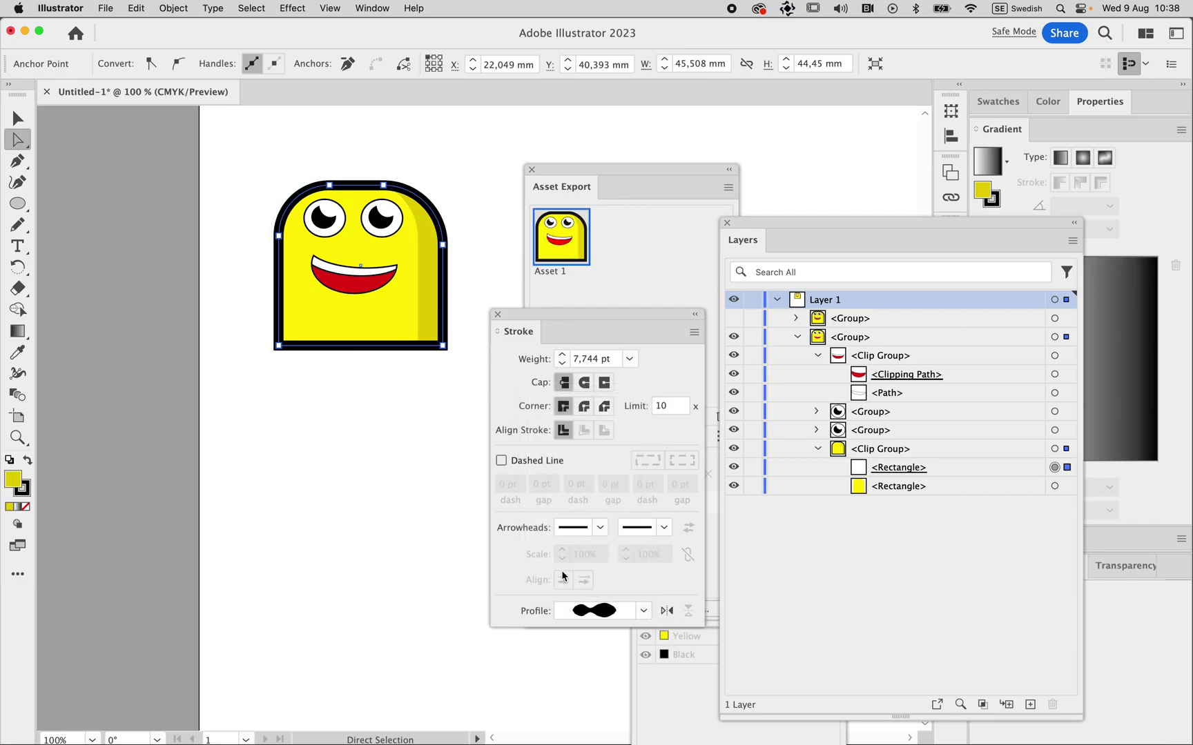
Step: Release the face's clipping mask with Object > Clipping Mask > Release
{"action": "left_click", "coordinate": [173, 9]}
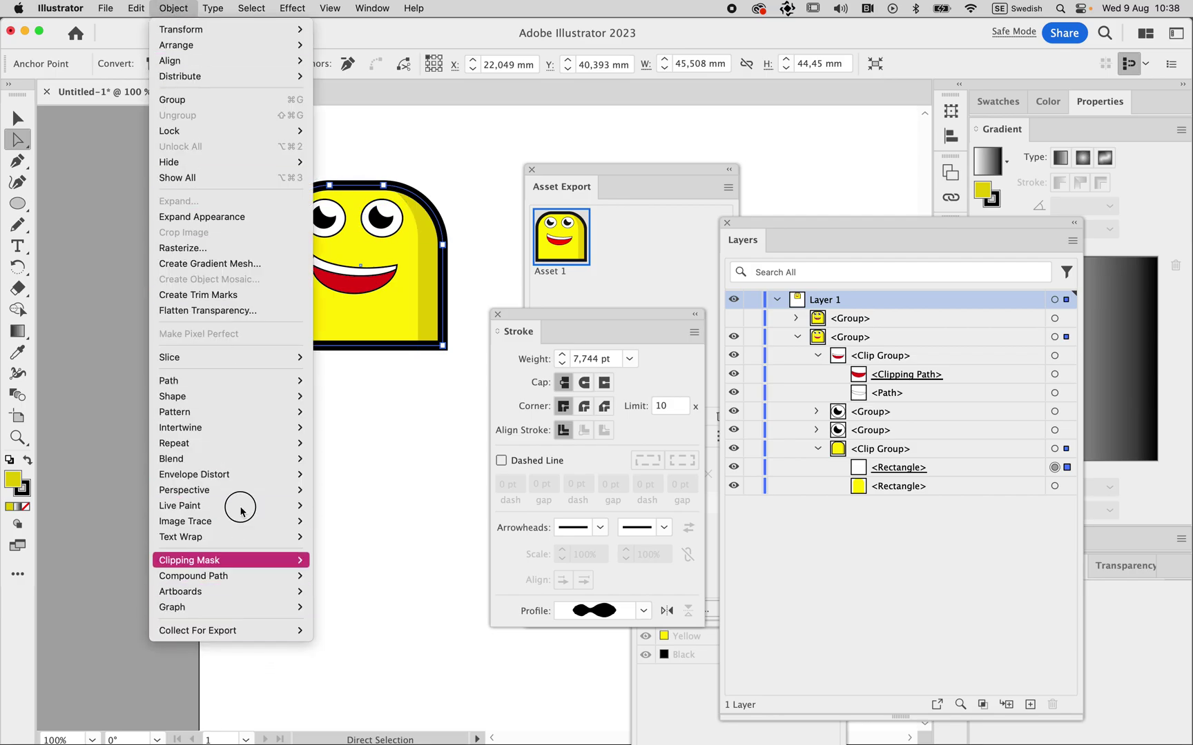
{"action": "mouse_move", "coordinate": [205, 9]}
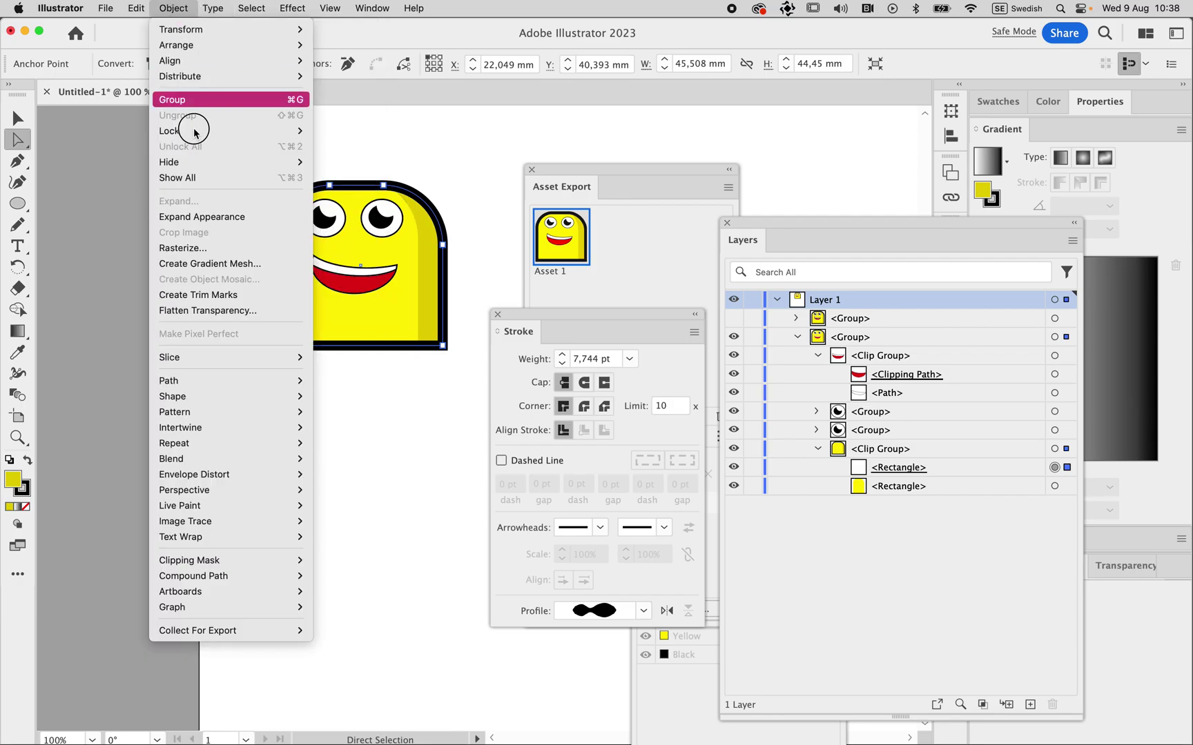
{"action": "mouse_move", "coordinate": [248, 561]}
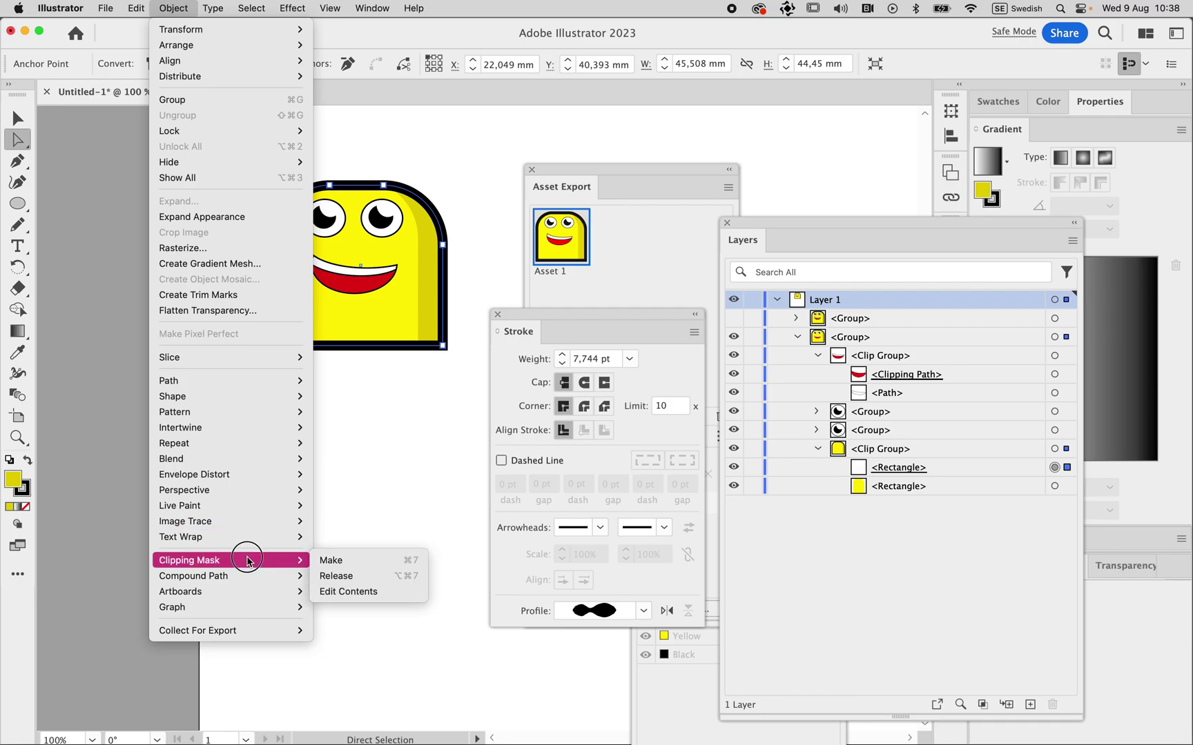
{"action": "left_click", "coordinate": [336, 576]}
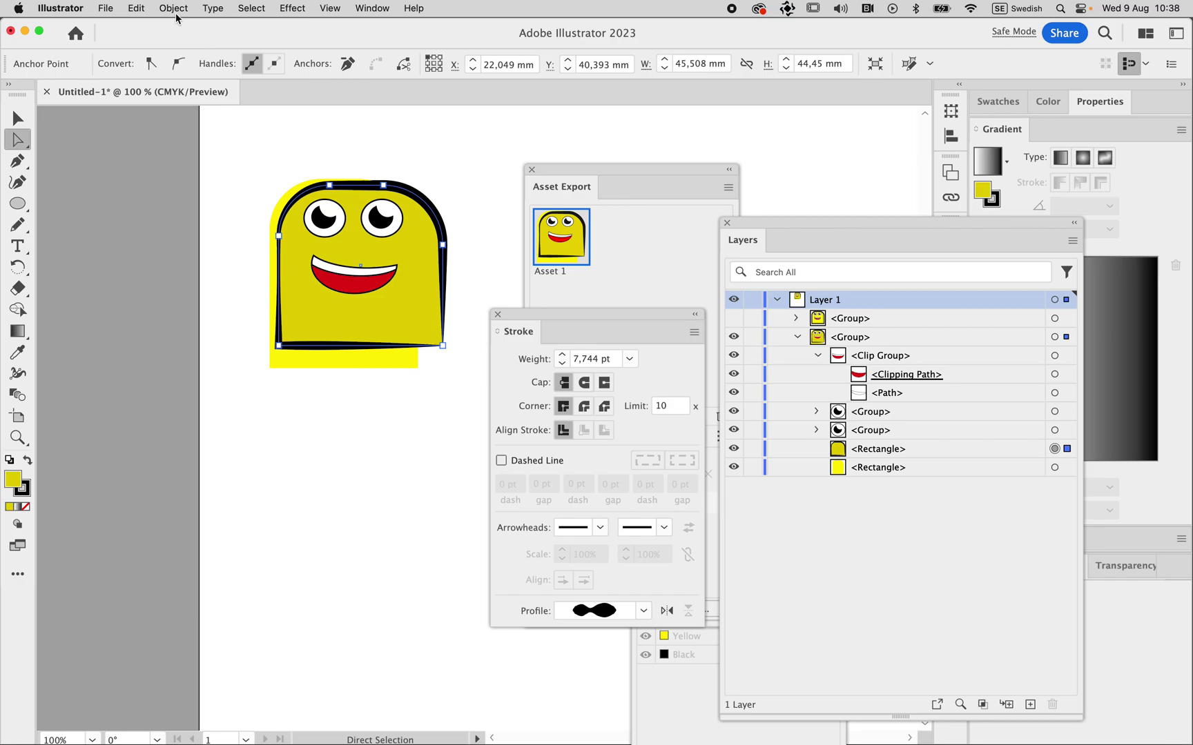
Step: Delete the lower yellow rectangle and set Draw Inside on the outline rectangle
{"action": "left_click", "coordinate": [330, 364]}
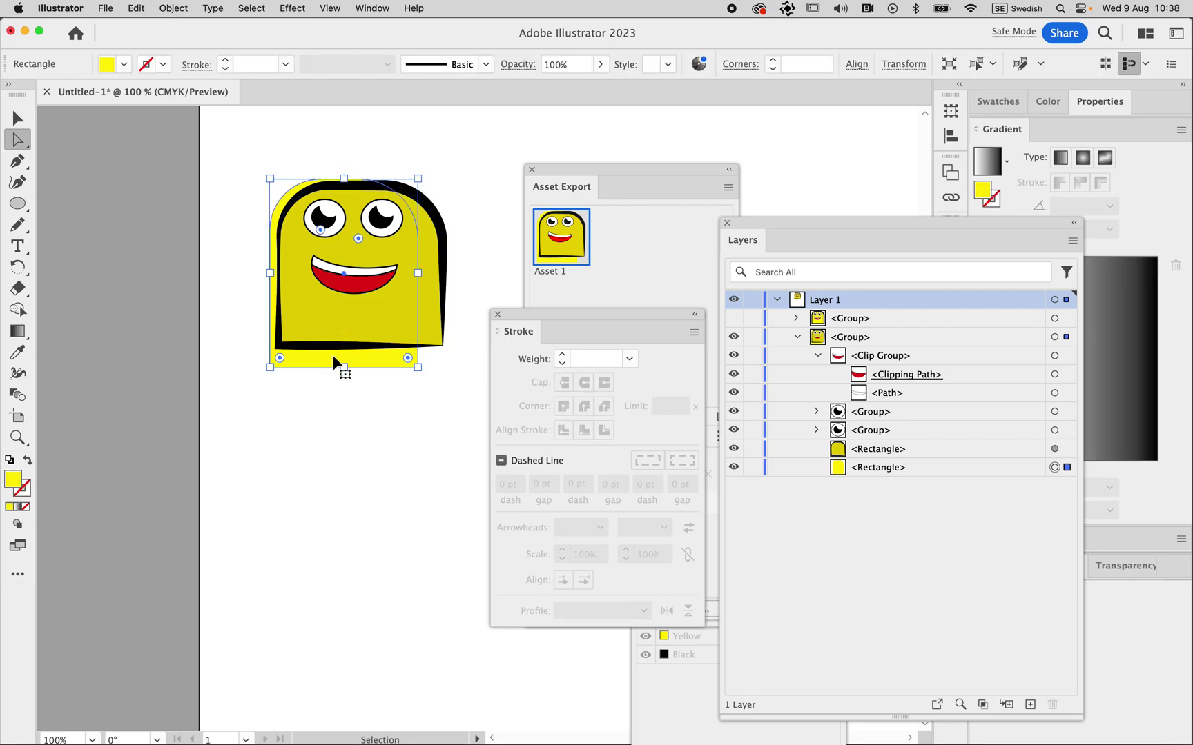
{"action": "key", "text": "Delete"}
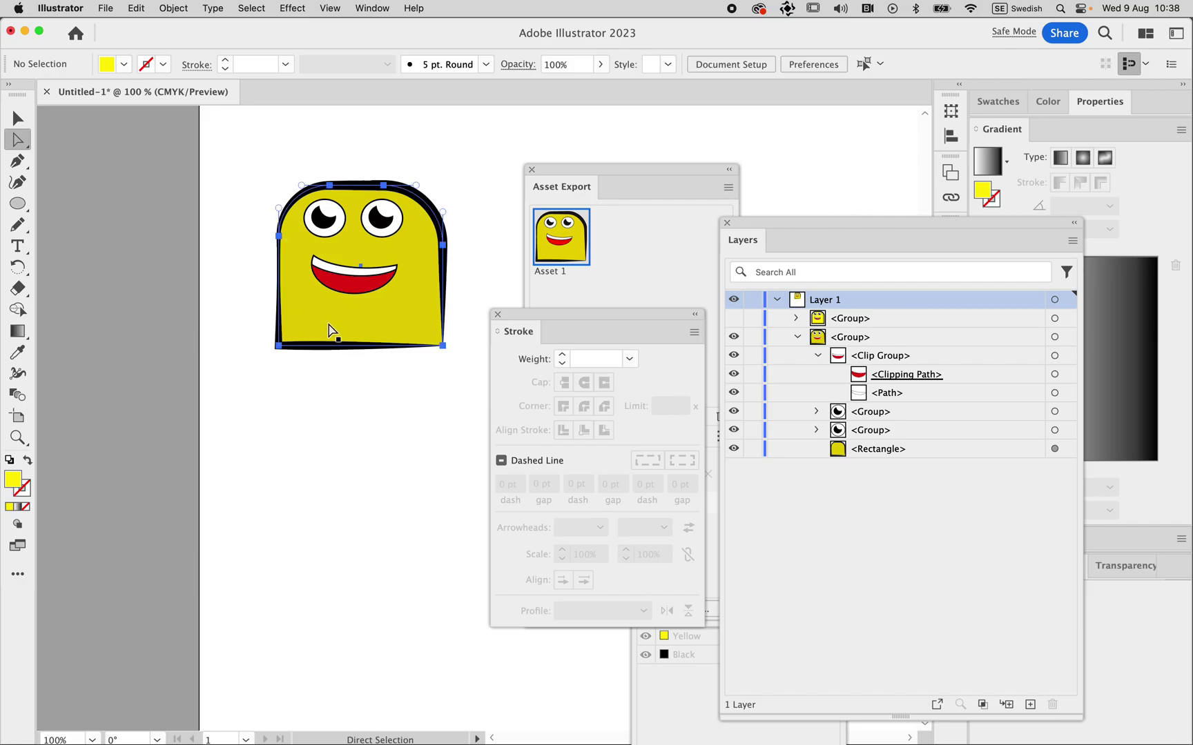
{"action": "left_click", "coordinate": [330, 338]}
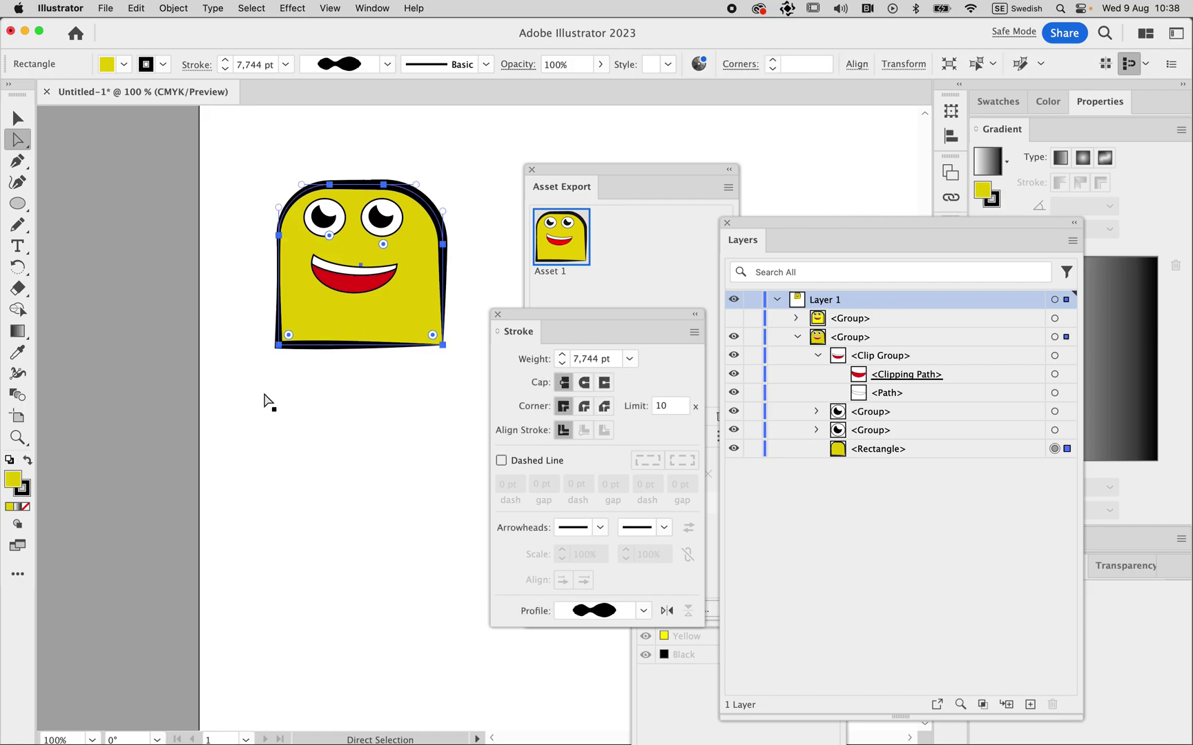
{"action": "left_click", "coordinate": [17, 524]}
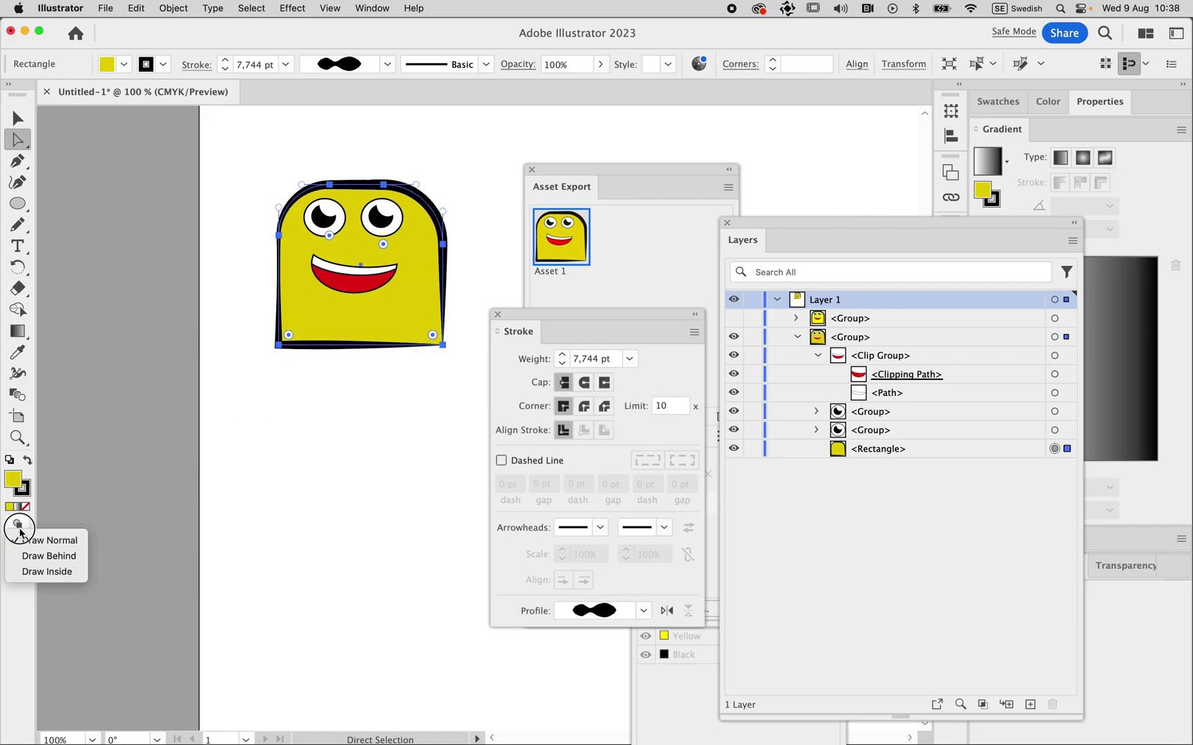
{"action": "left_click", "coordinate": [44, 572]}
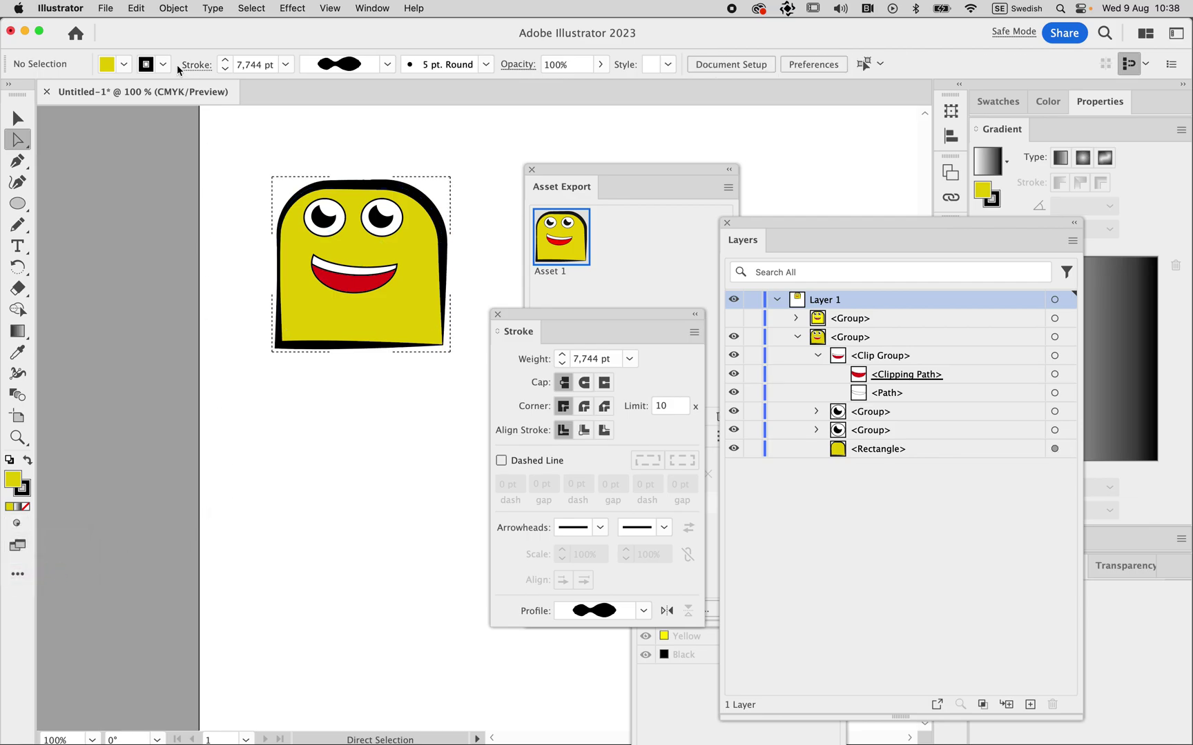
Step: Paste the yellow fill in place inside the outline, then deselect
{"action": "left_click", "coordinate": [136, 7]}
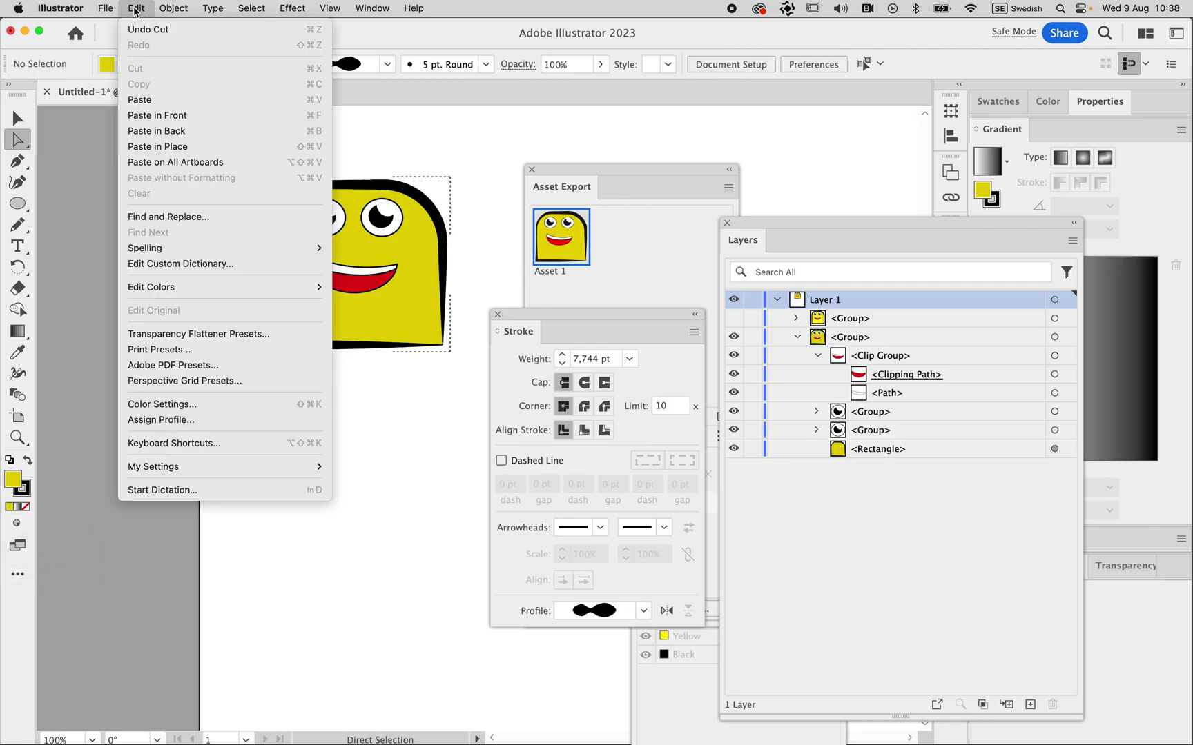
{"action": "left_click", "coordinate": [175, 147]}
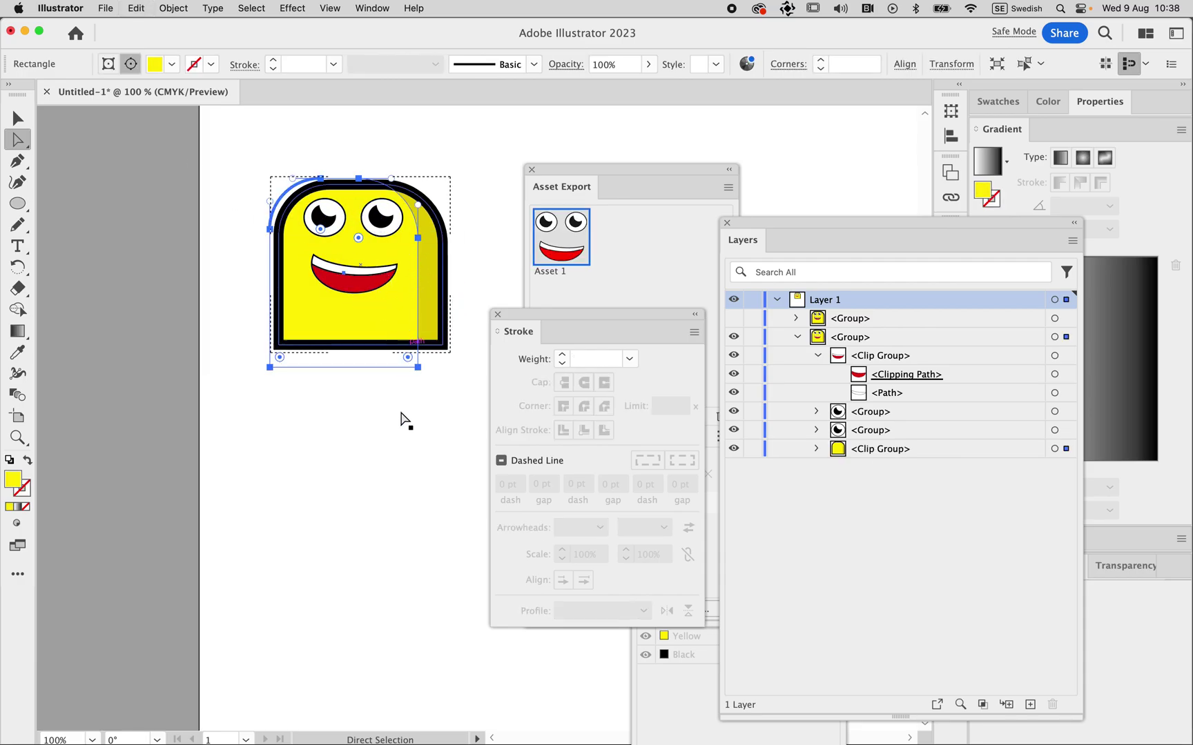
{"action": "left_click", "coordinate": [367, 473]}
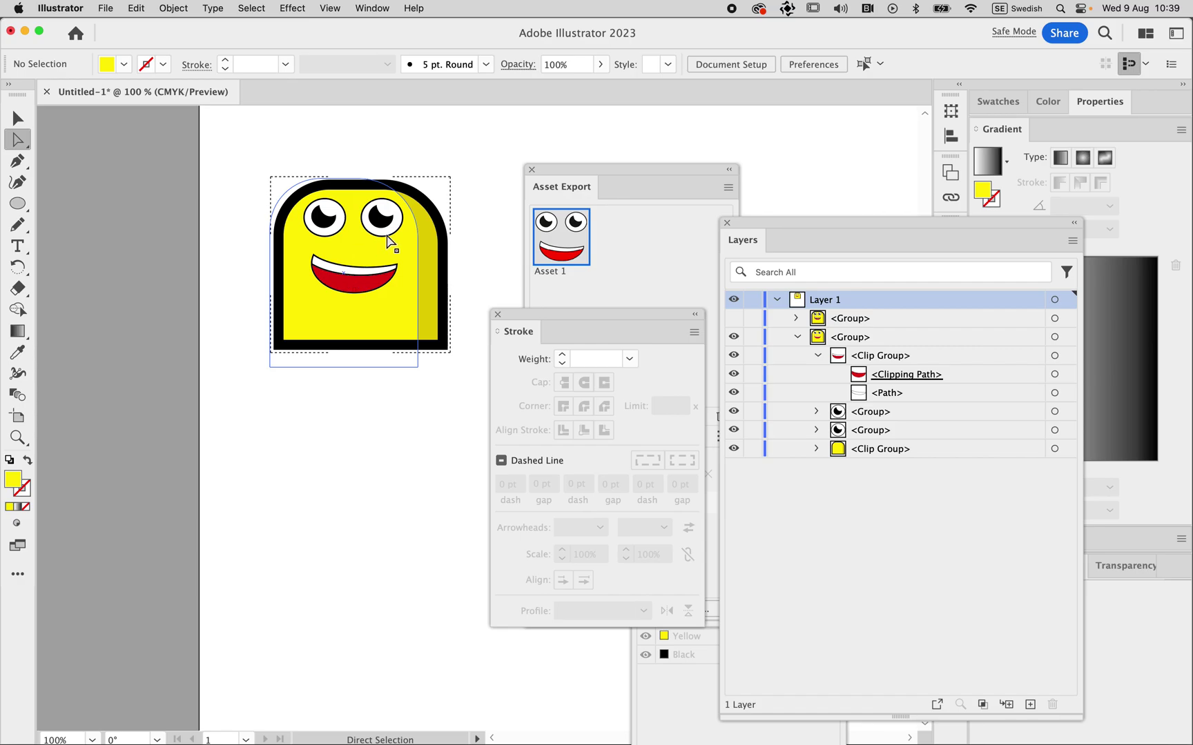
{"action": "scroll", "coordinate": [457, 309], "scroll_direction": "left", "scroll_amount": 2}
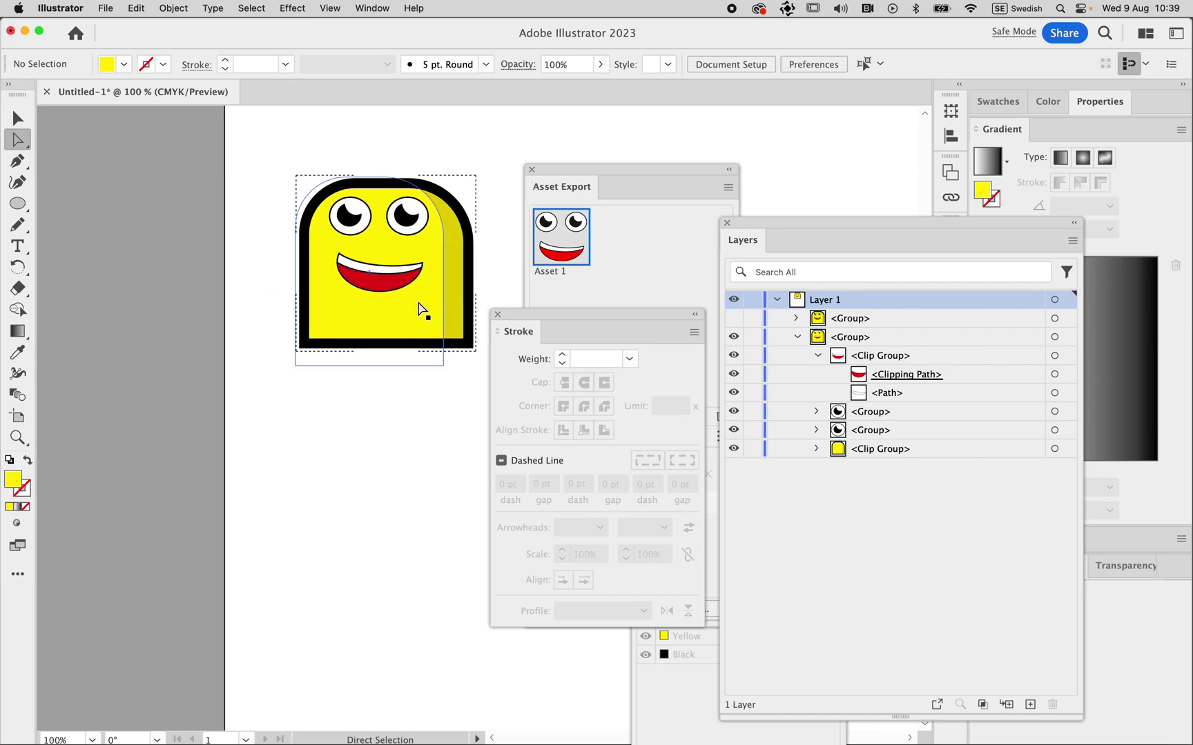
Step: Hide the duplicate lower face and switch back to the Selection tool
{"action": "left_click", "coordinate": [409, 321]}
{"action": "key", "text": "super+alt+7"}
{"action": "key", "text": "super+z"}
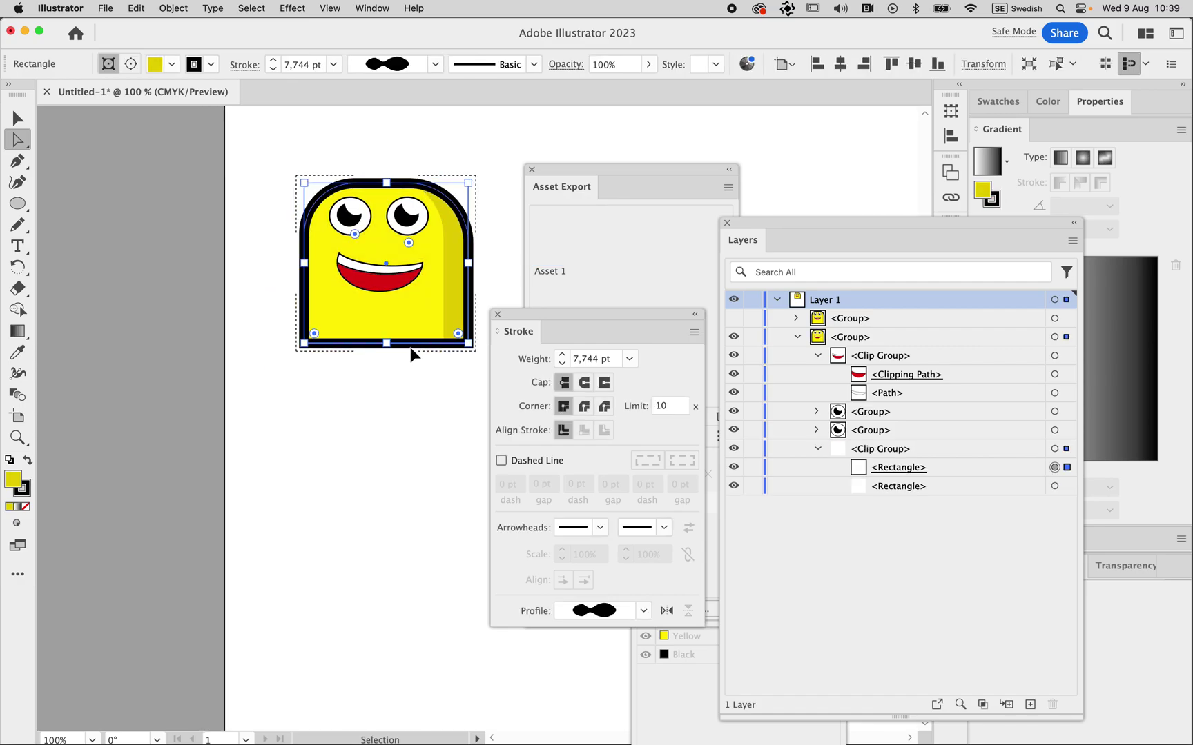
{"action": "left_click", "coordinate": [360, 436]}
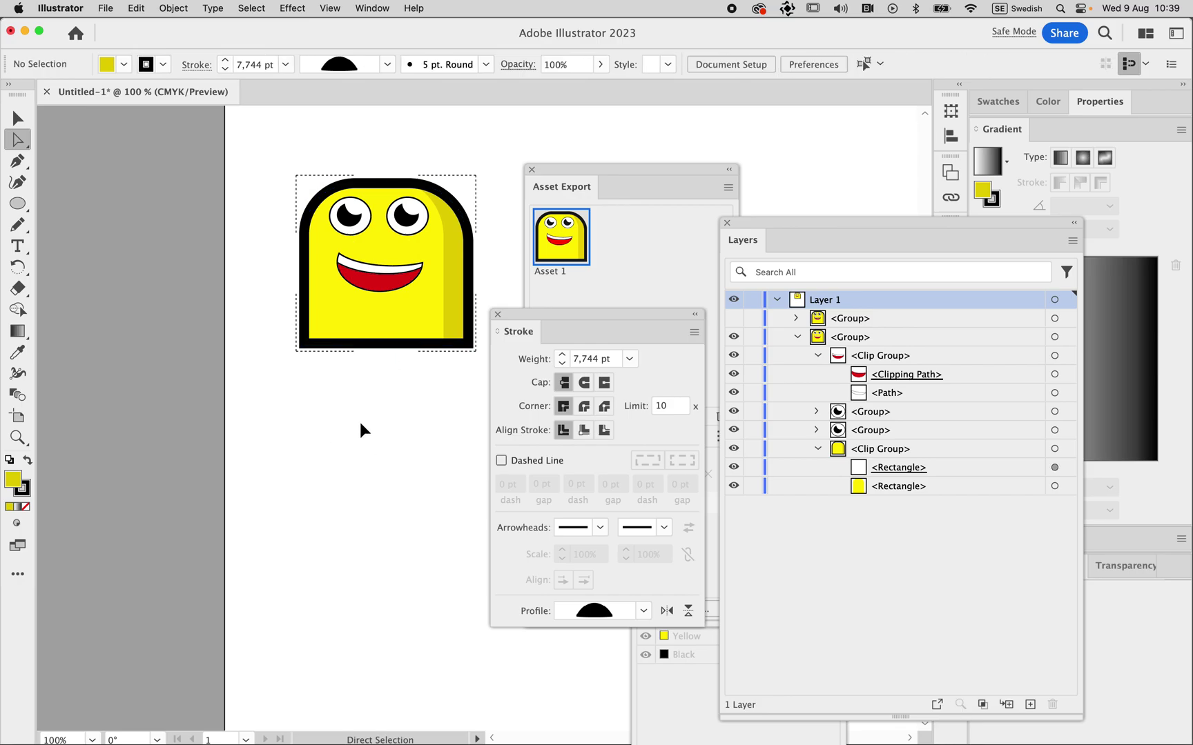
{"action": "key", "text": "super+alt+3"}
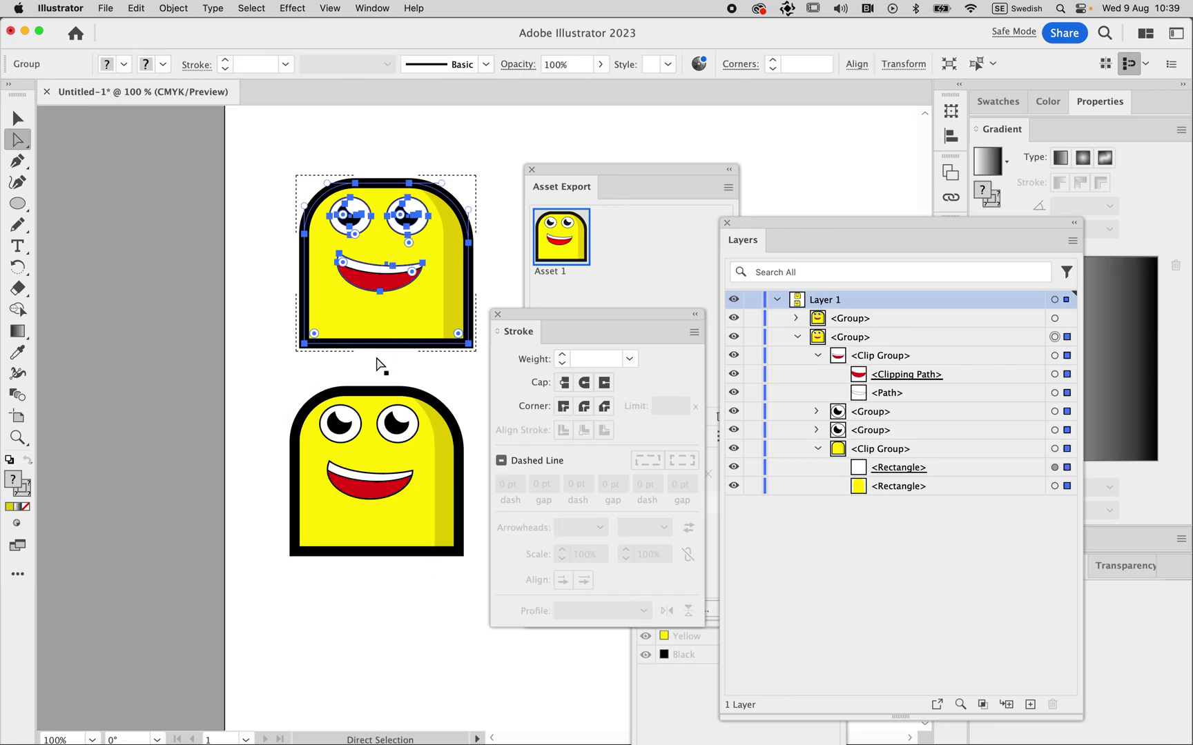
{"action": "key", "text": "super+z"}
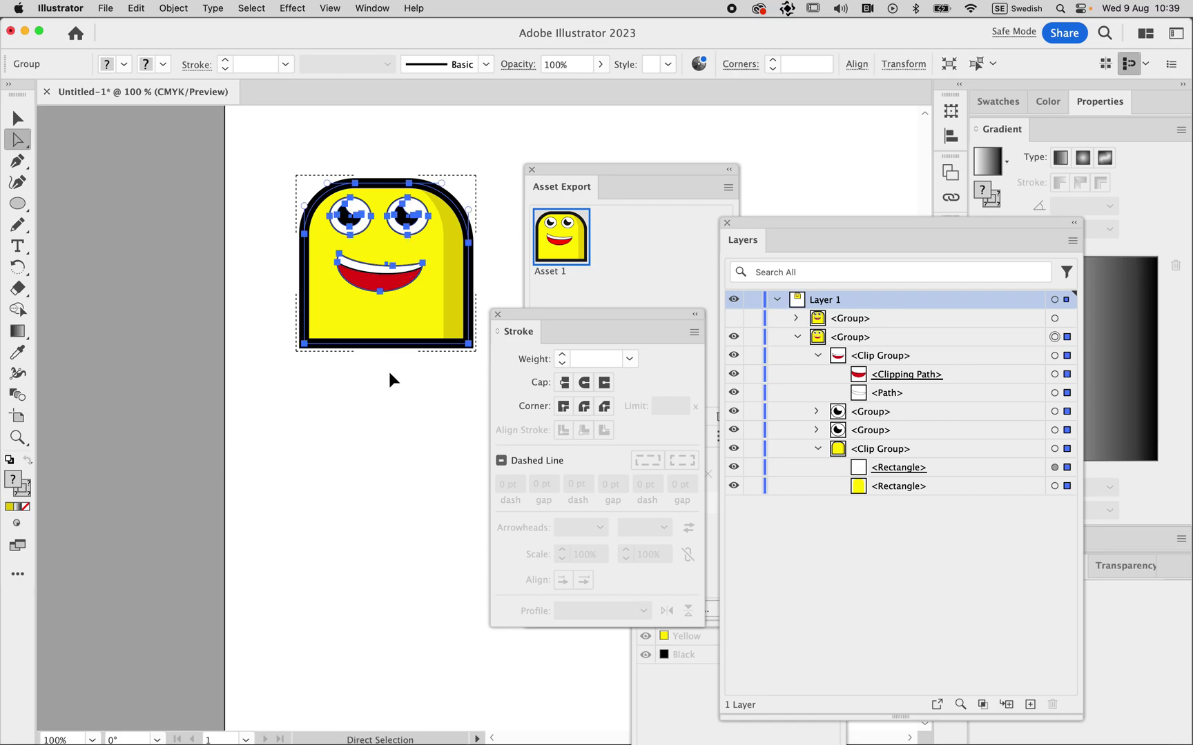
{"action": "left_click", "coordinate": [392, 378]}
{"action": "left_click", "coordinate": [395, 306]}
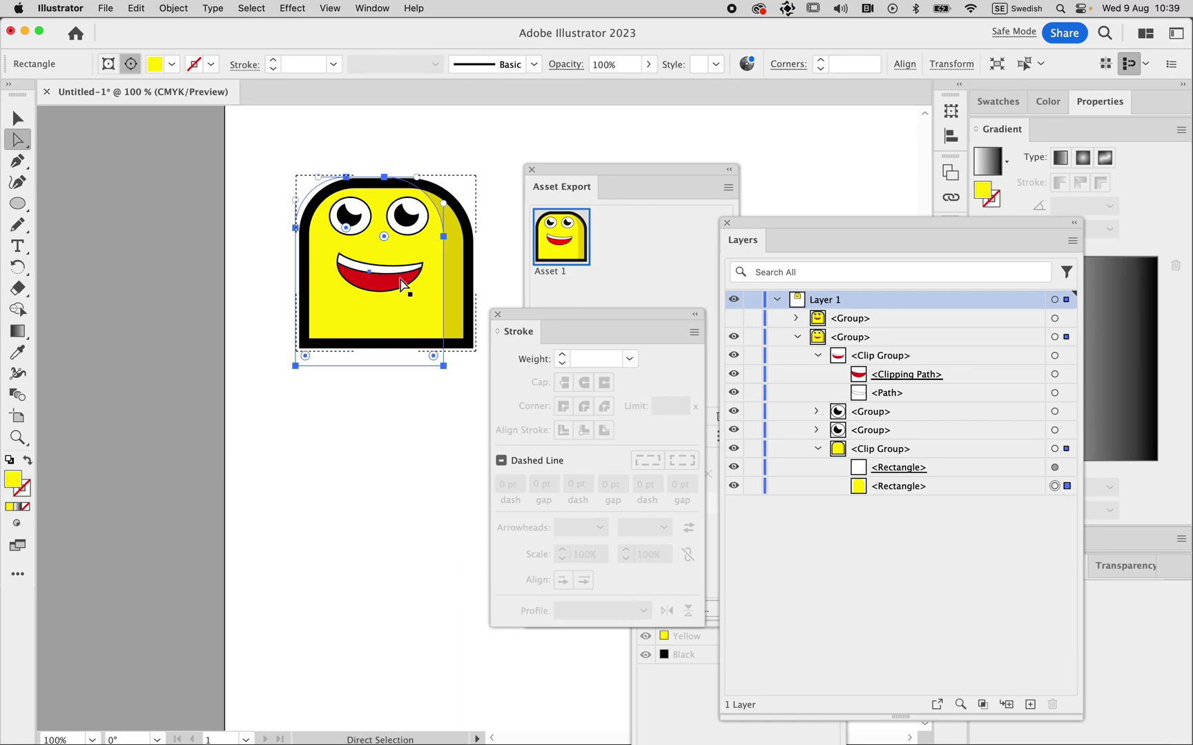
{"action": "left_click", "coordinate": [15, 118]}
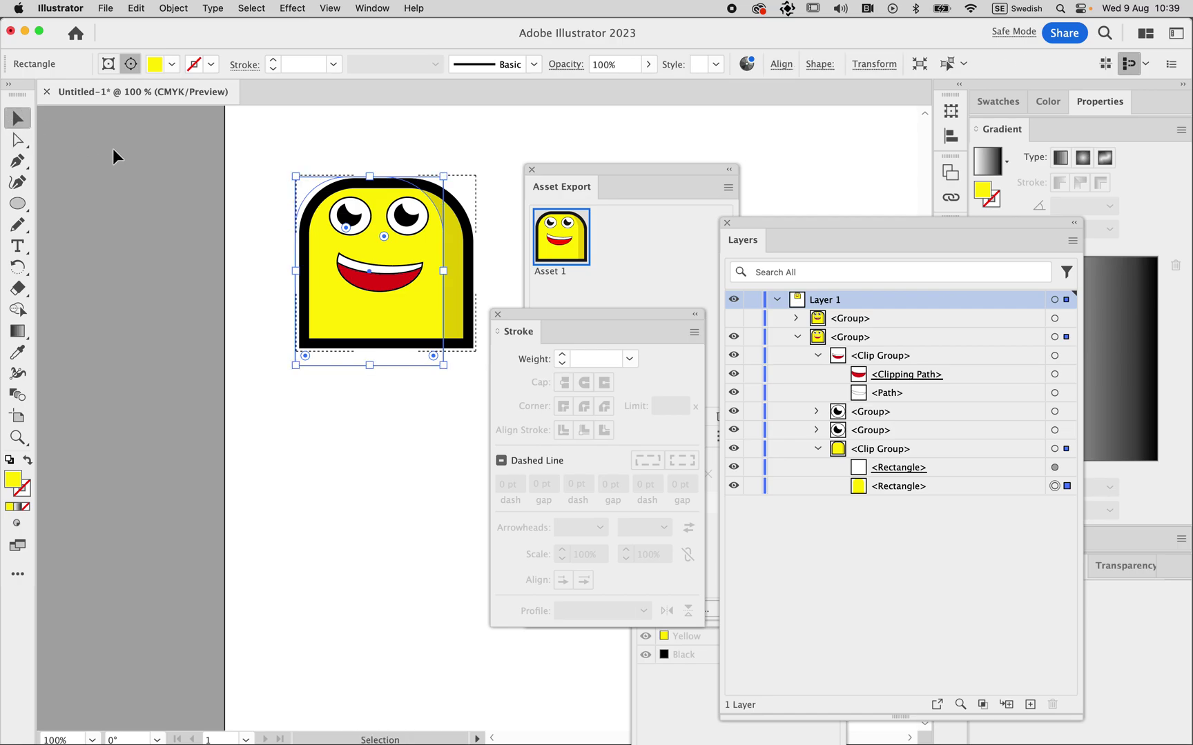
{"action": "left_click", "coordinate": [337, 466]}
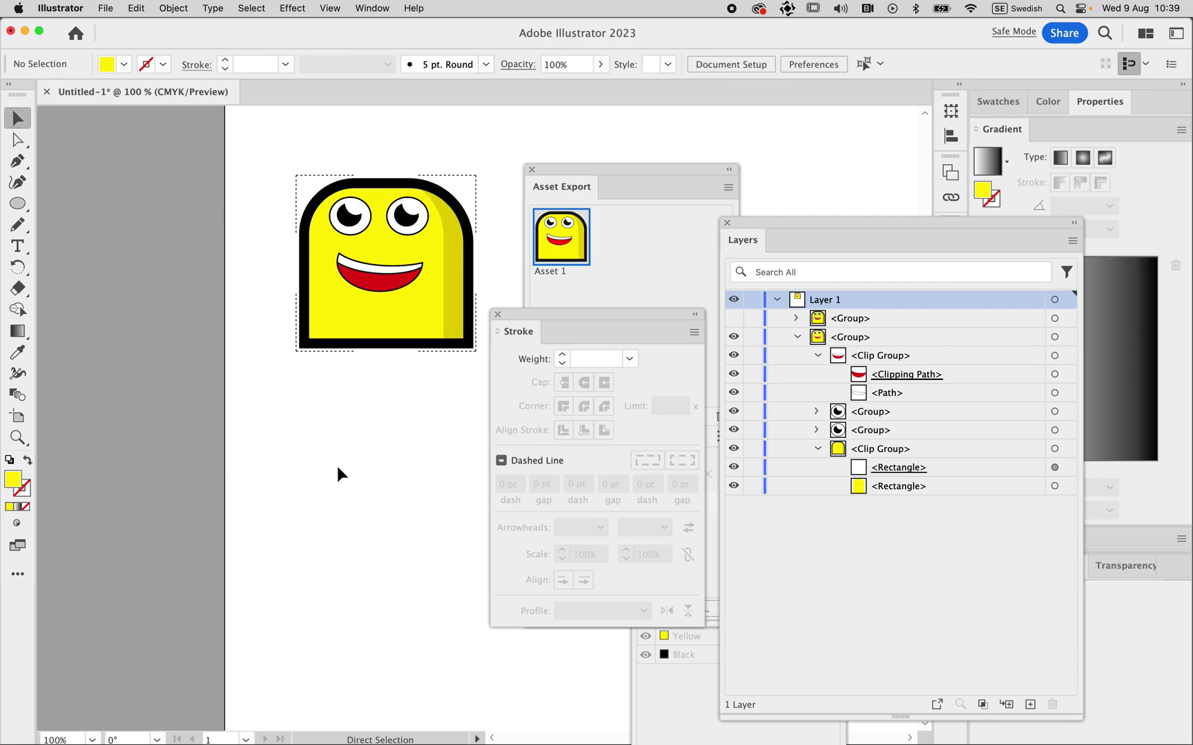
Step: Check the artwork in Outline view, then set the drawing mode to Draw Normal
{"action": "key", "text": "super+y"}
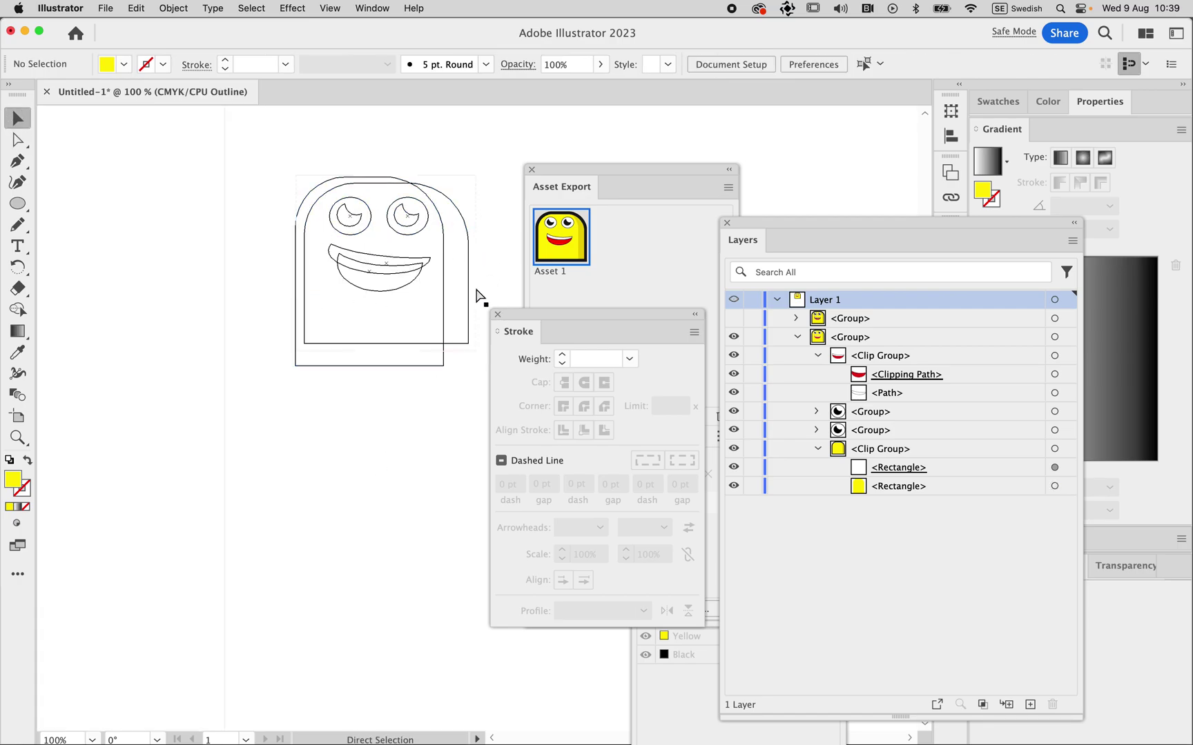
{"action": "key", "text": "super+y"}
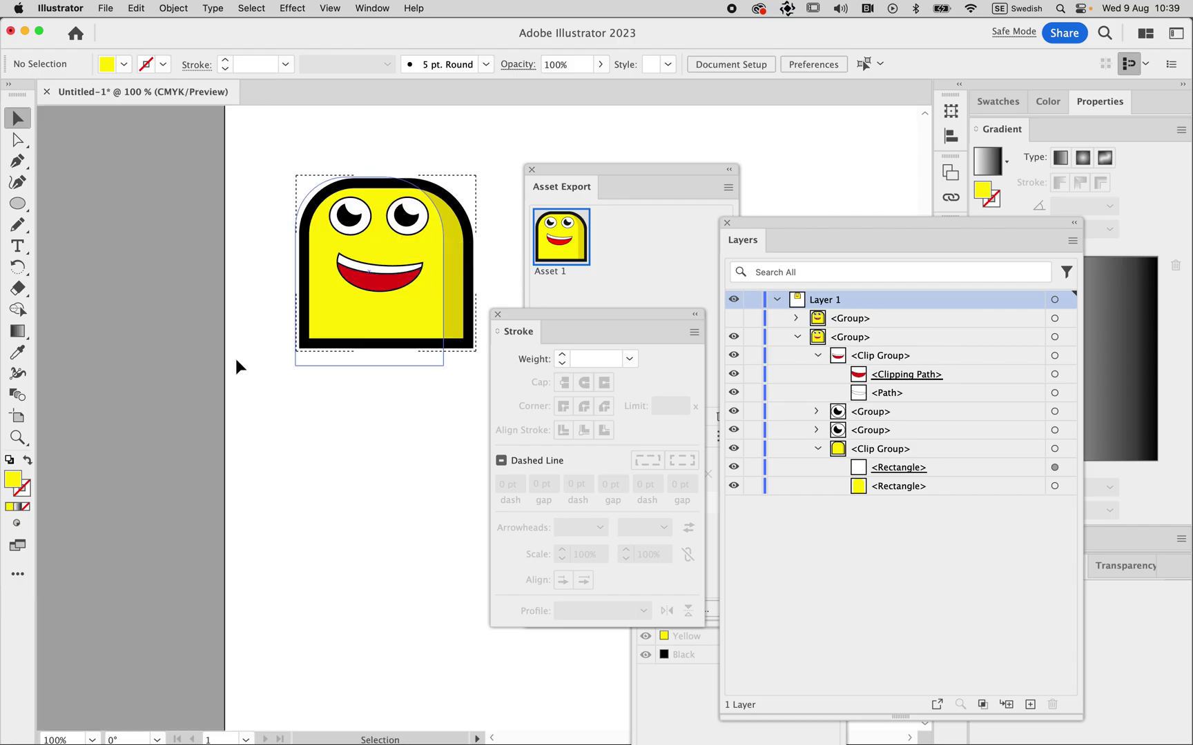
{"action": "left_click", "coordinate": [16, 523]}
{"action": "left_click", "coordinate": [42, 539]}
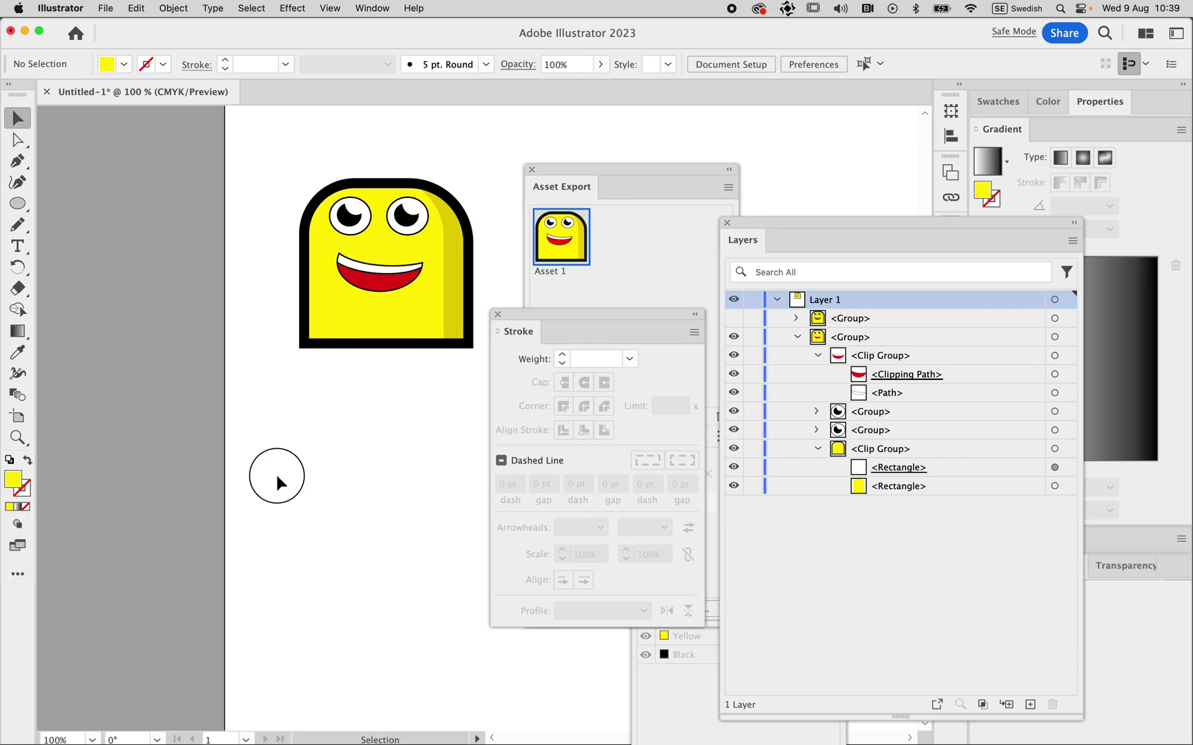
Step: Select the whole smiley face group and apply Object > Expand Appearance
{"action": "left_click", "coordinate": [360, 290]}
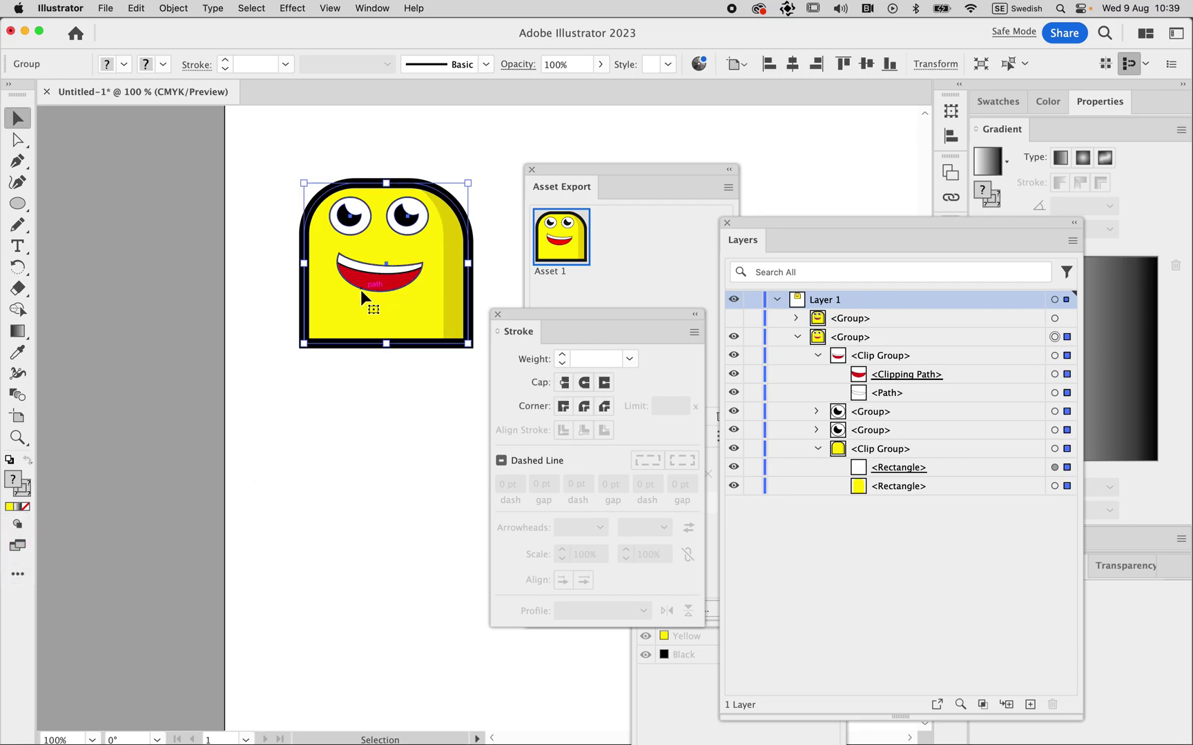
{"action": "left_click", "coordinate": [174, 8]}
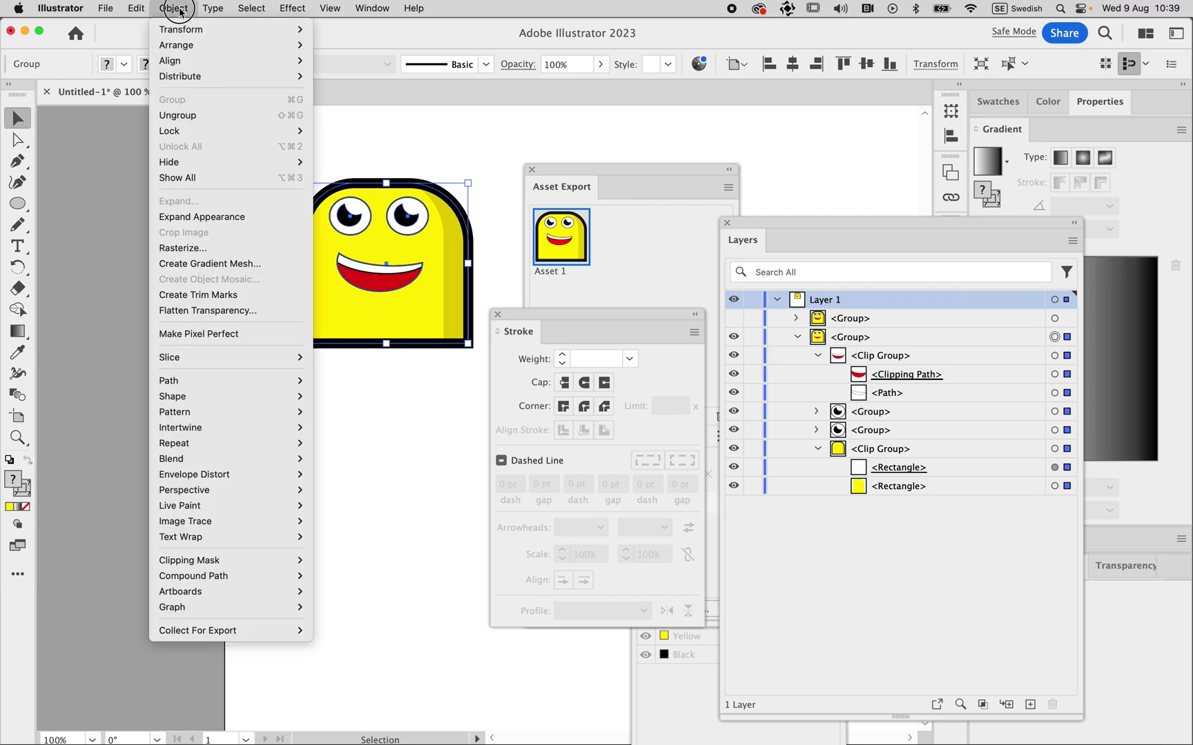
{"action": "left_click", "coordinate": [198, 222]}
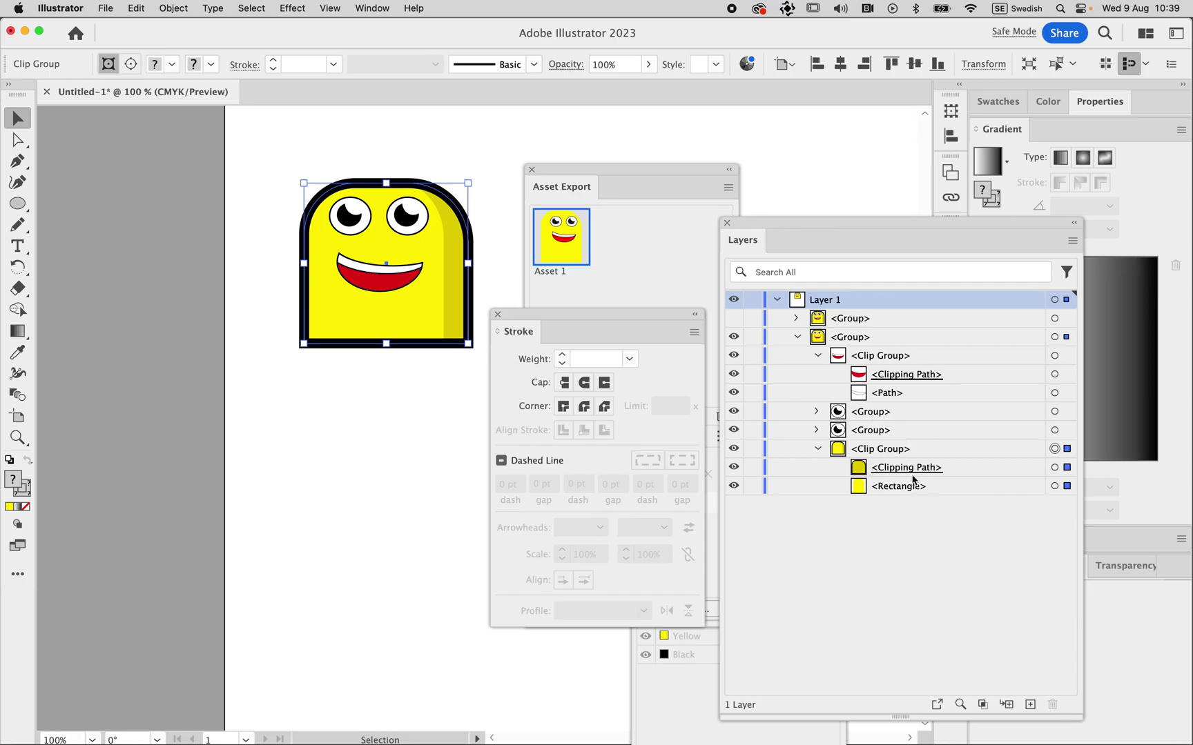
Step: Expand the face body with Fill and Stroke both checked
{"action": "left_click", "coordinate": [187, 10]}
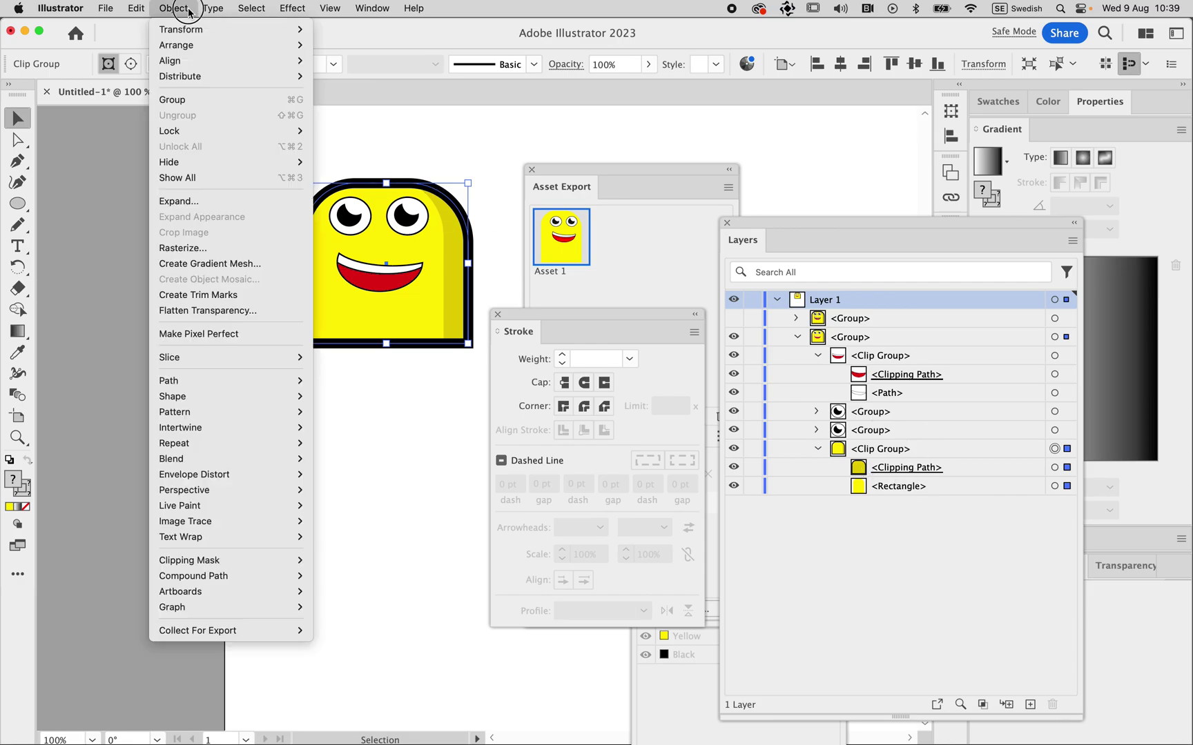
{"action": "left_click", "coordinate": [201, 205]}
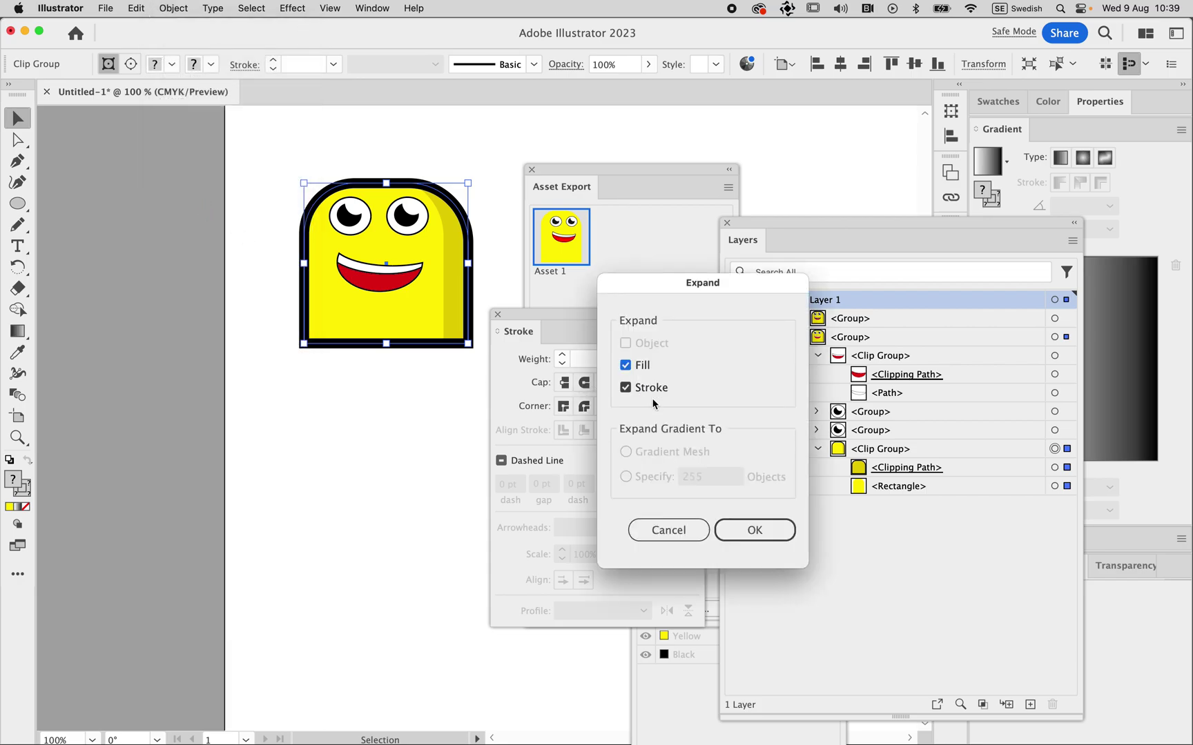
{"action": "left_click", "coordinate": [755, 530]}
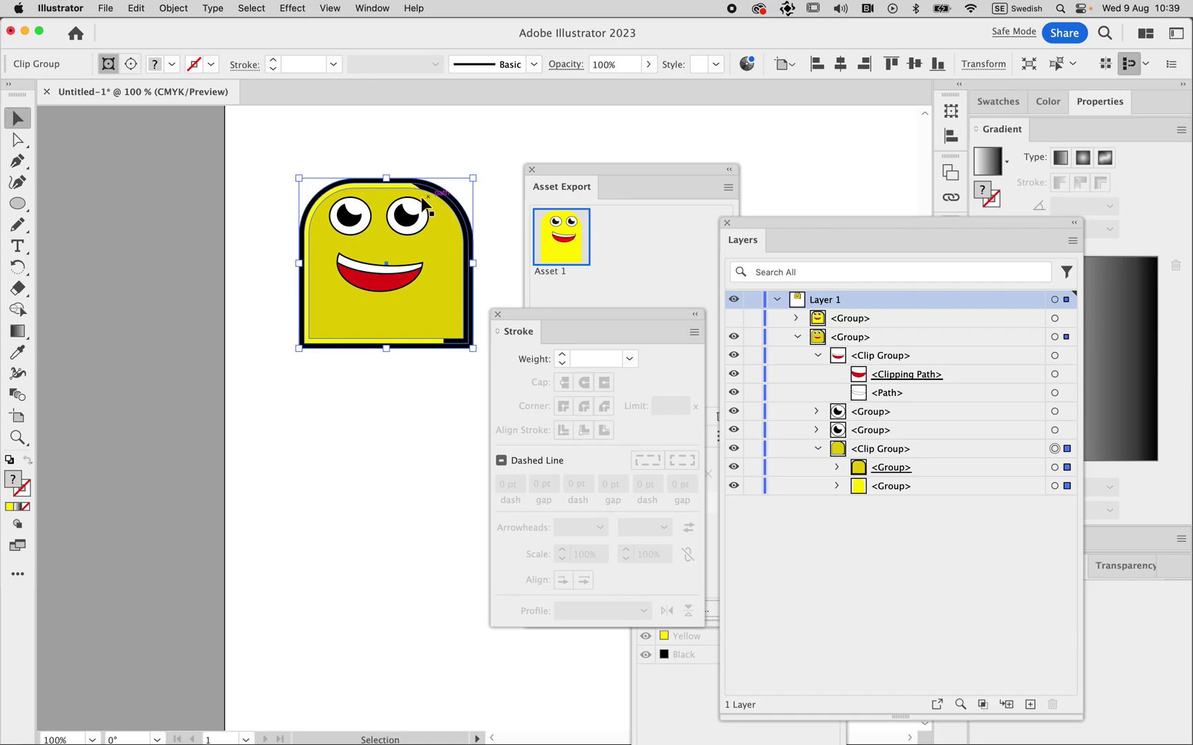
Step: Inspect the expanded group in Layers by toggling the Compound Clipping Path's visibility
{"action": "left_click", "coordinate": [838, 468]}
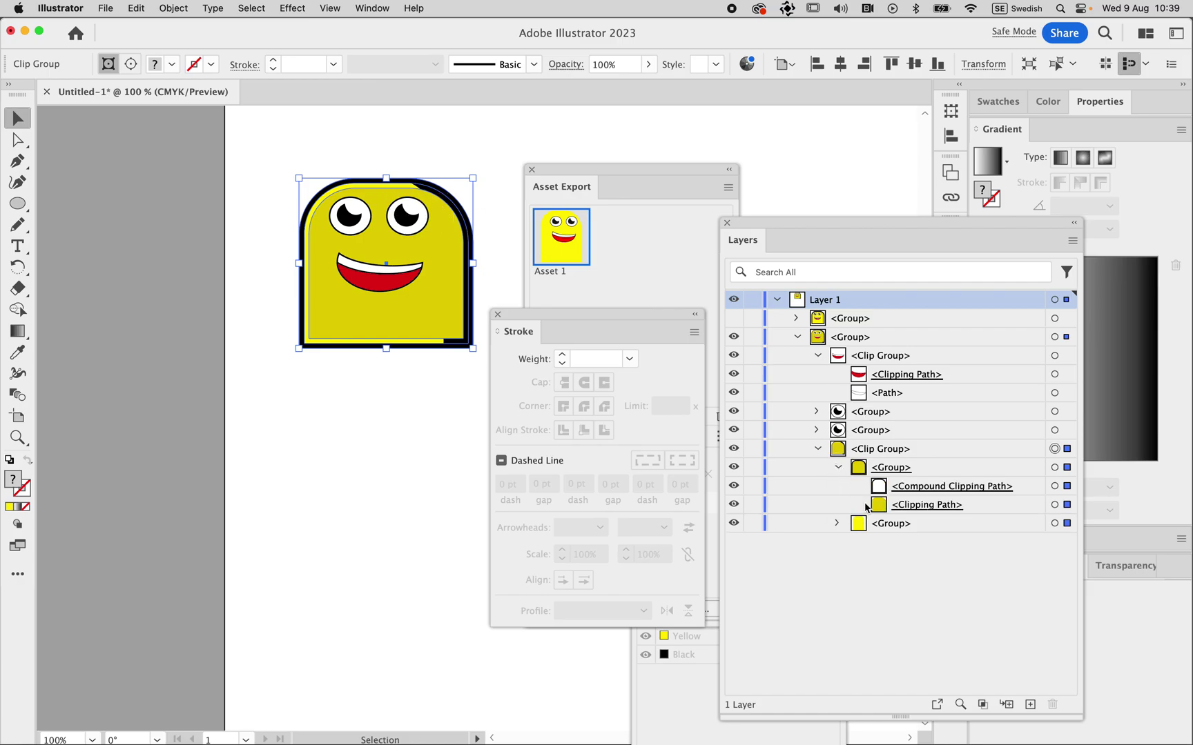
{"action": "left_click", "coordinate": [936, 506]}
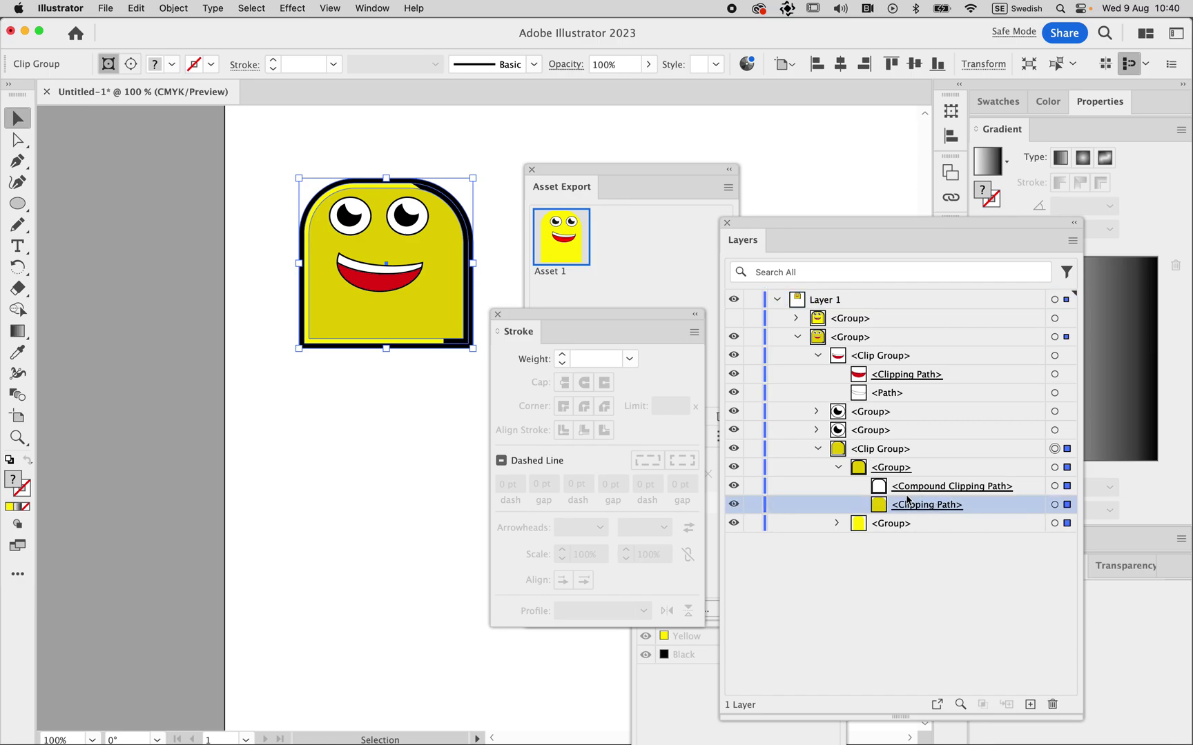
{"action": "left_click", "coordinate": [733, 486]}
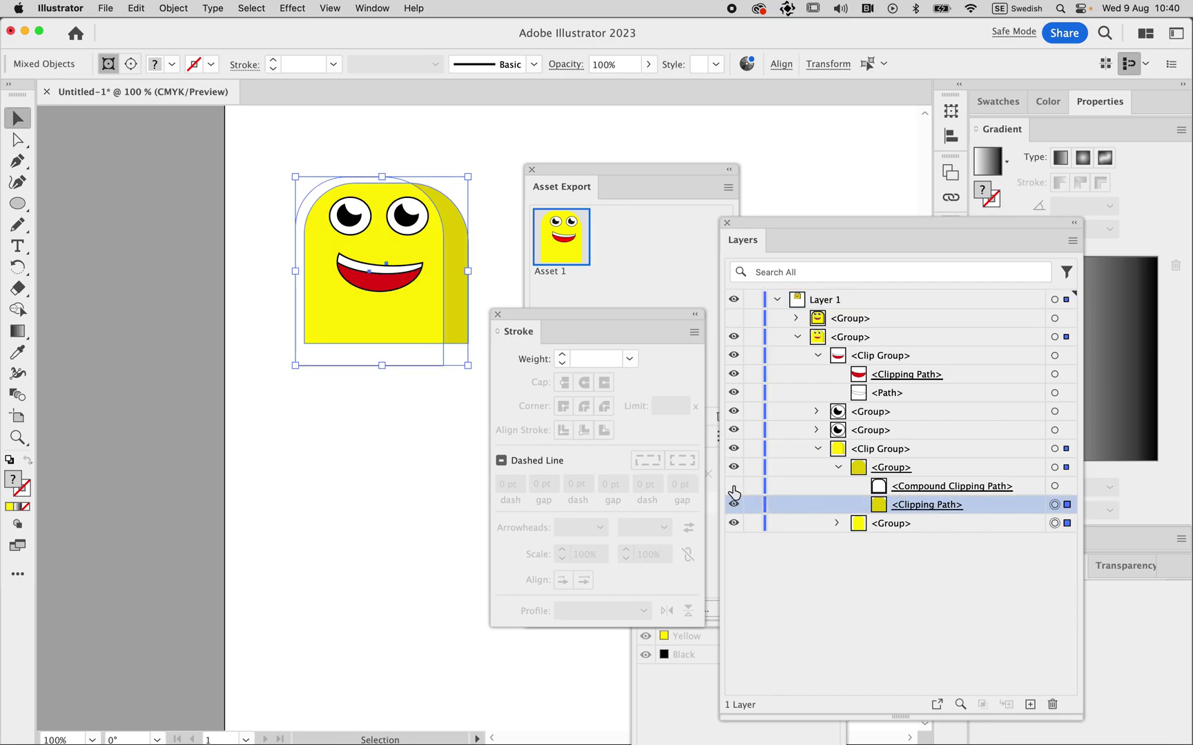
{"action": "left_click", "coordinate": [734, 487]}
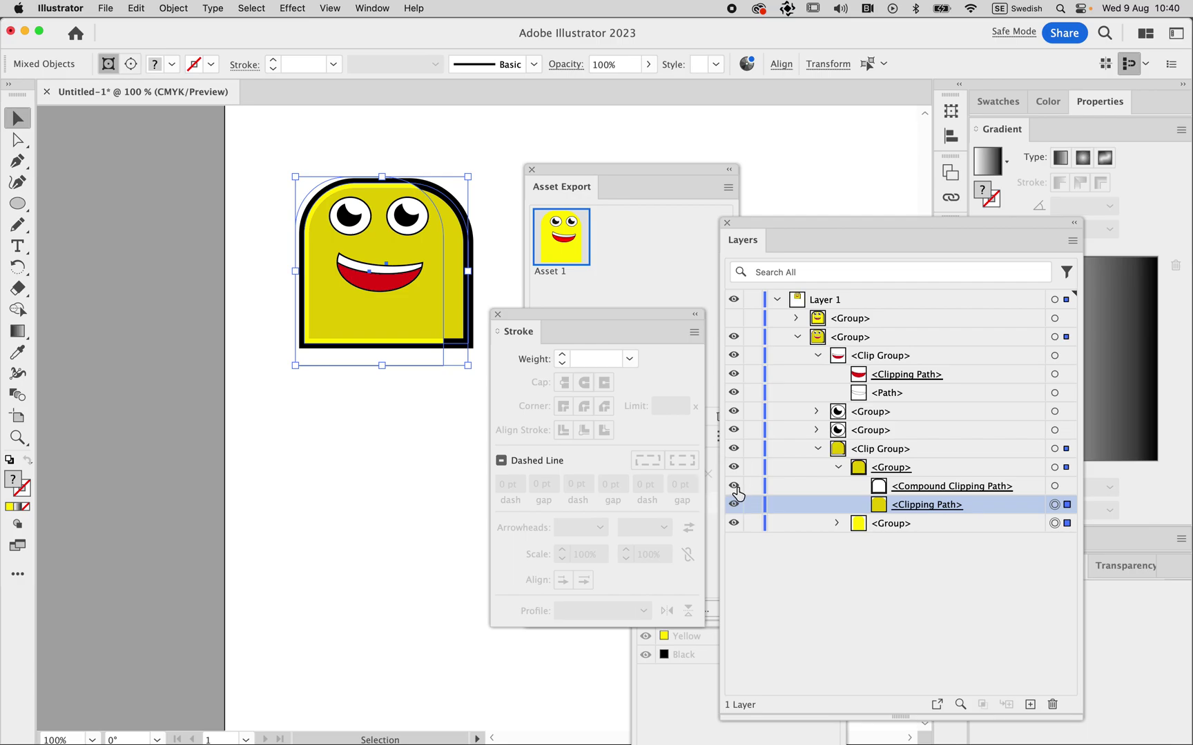
{"action": "left_click", "coordinate": [733, 486]}
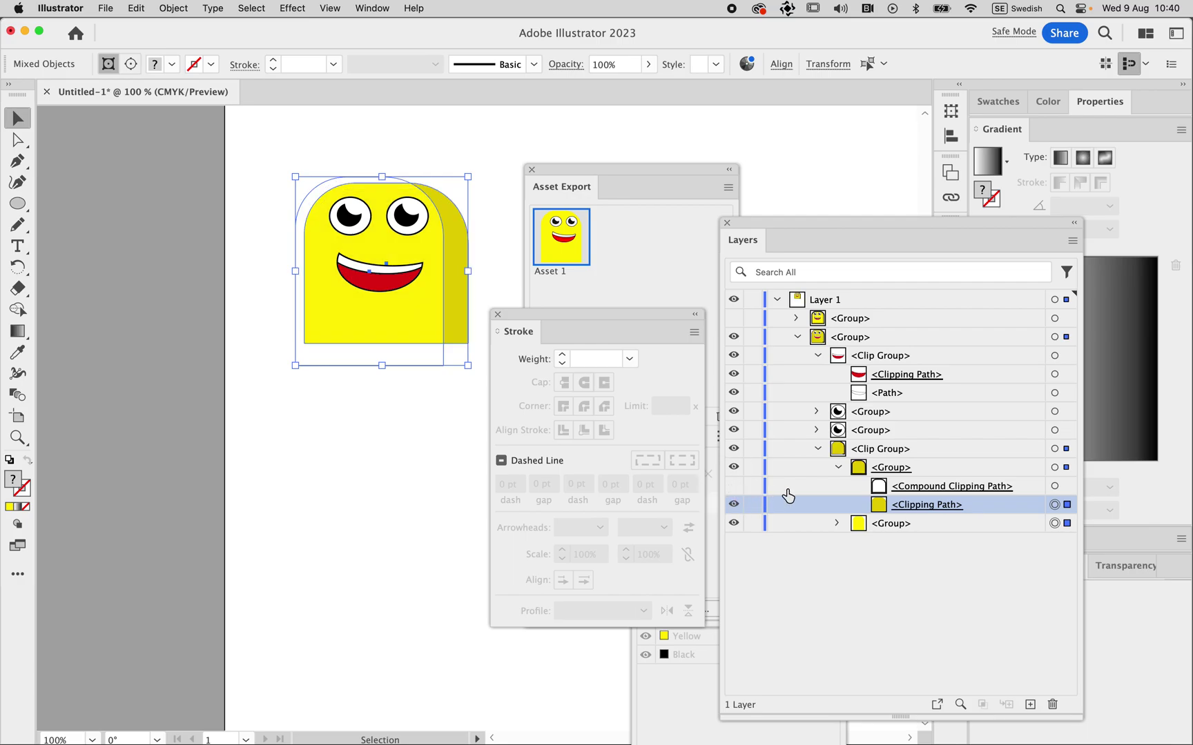
{"action": "left_click", "coordinate": [734, 486]}
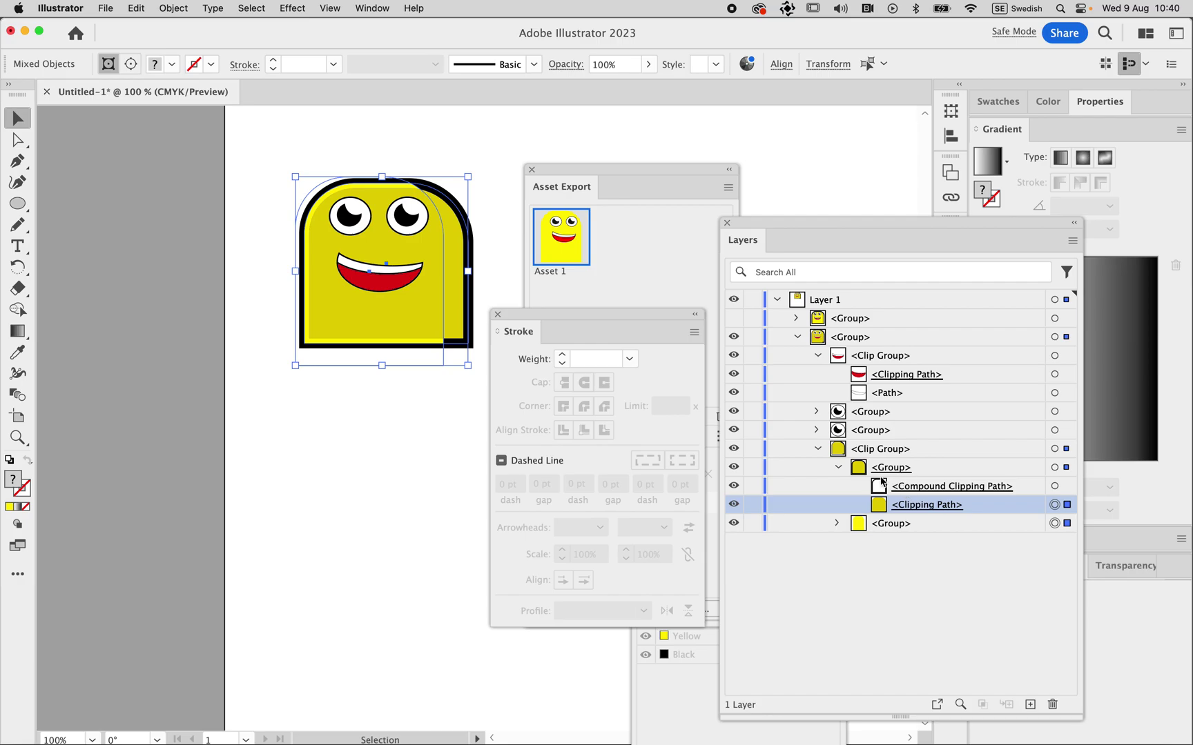
{"action": "left_click", "coordinate": [394, 416]}
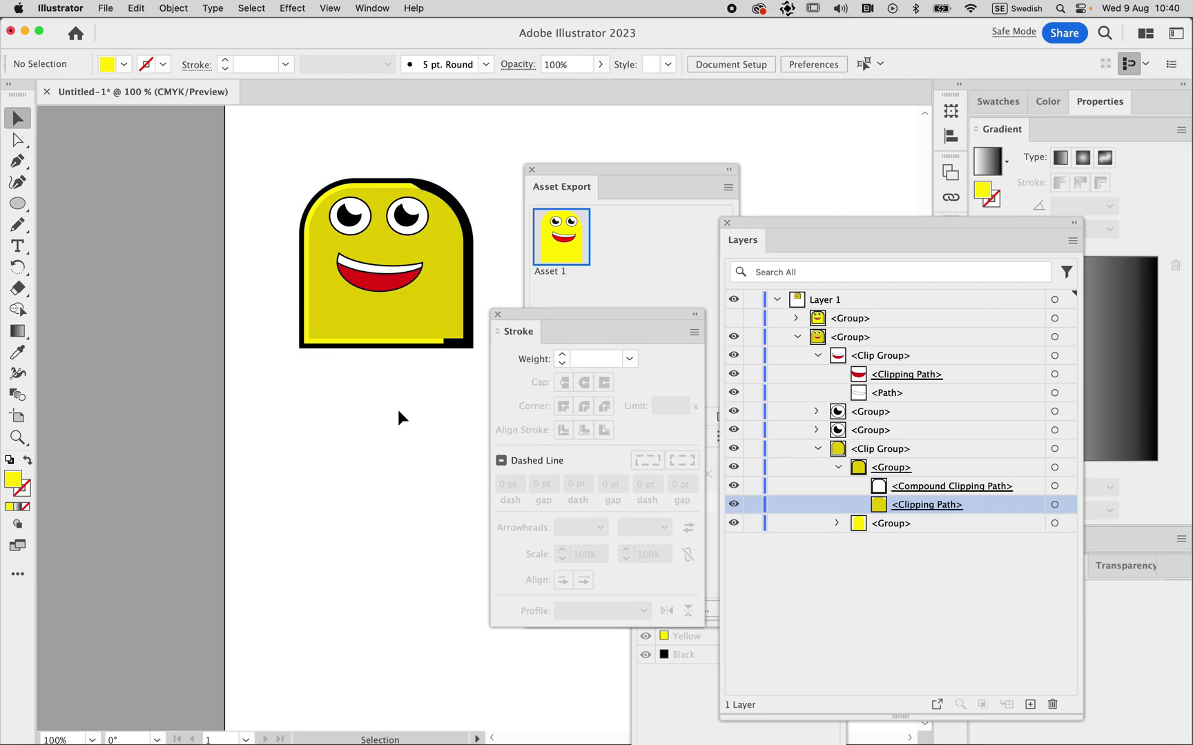
Step: Undo the fill-and-stroke and appearance expansions to restore the original face
{"action": "left_click", "coordinate": [399, 343]}
{"action": "key", "text": "super+z"}
{"action": "key", "text": "super+z"}
{"action": "key", "text": "super+z"}
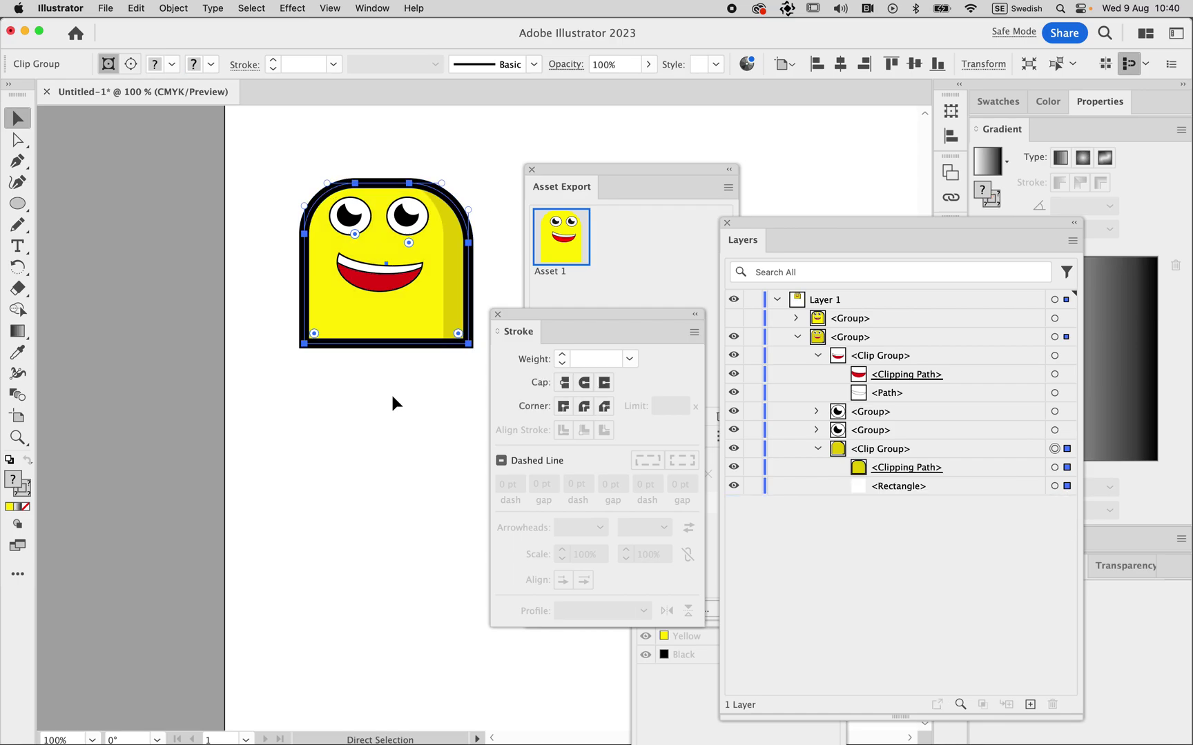
{"action": "key", "text": "super+z"}
{"action": "left_click", "coordinate": [425, 360]}
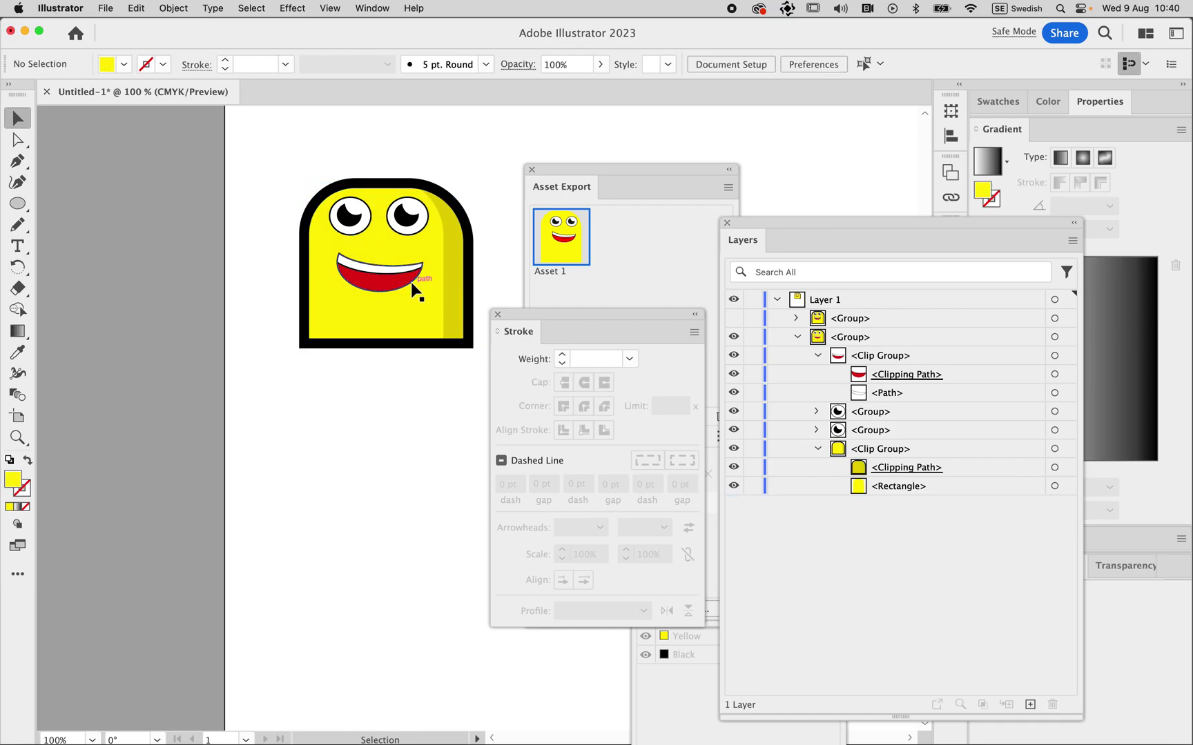
{"action": "key", "text": "super+z"}
{"action": "key", "text": "super+z"}
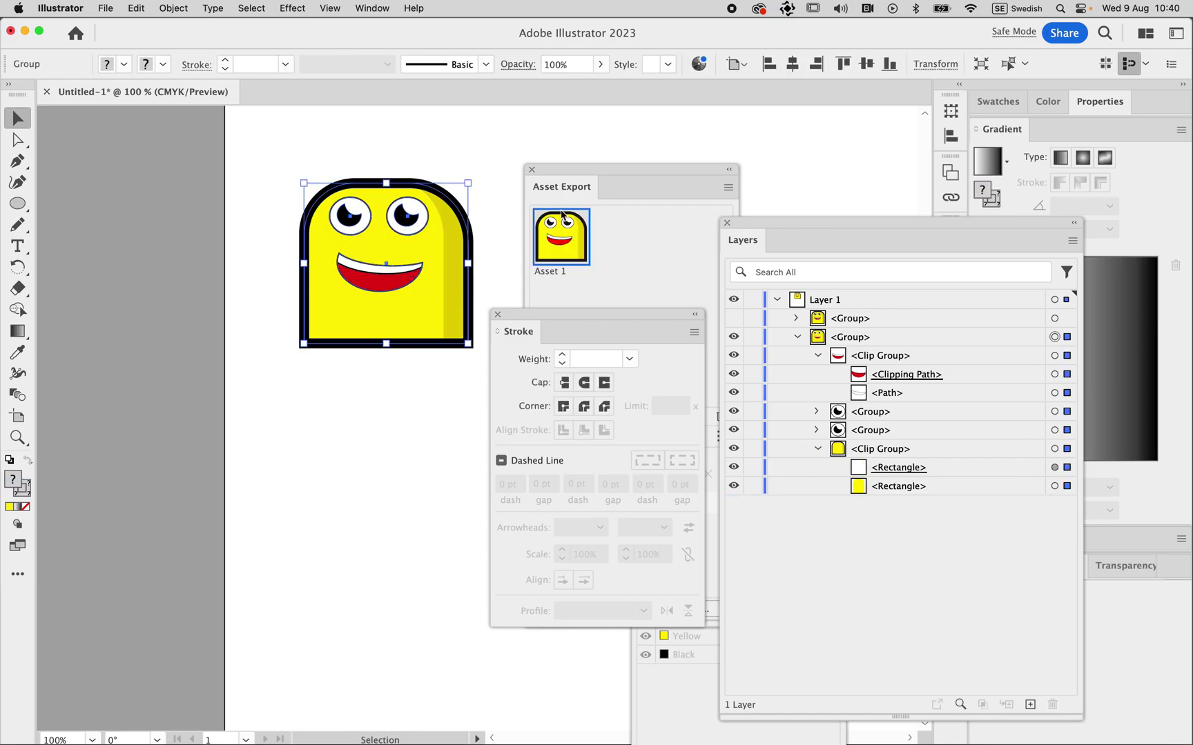
Step: Add the smiley as Asset 1 in Asset Export with its format set to PDF
{"action": "left_click", "coordinate": [614, 246]}
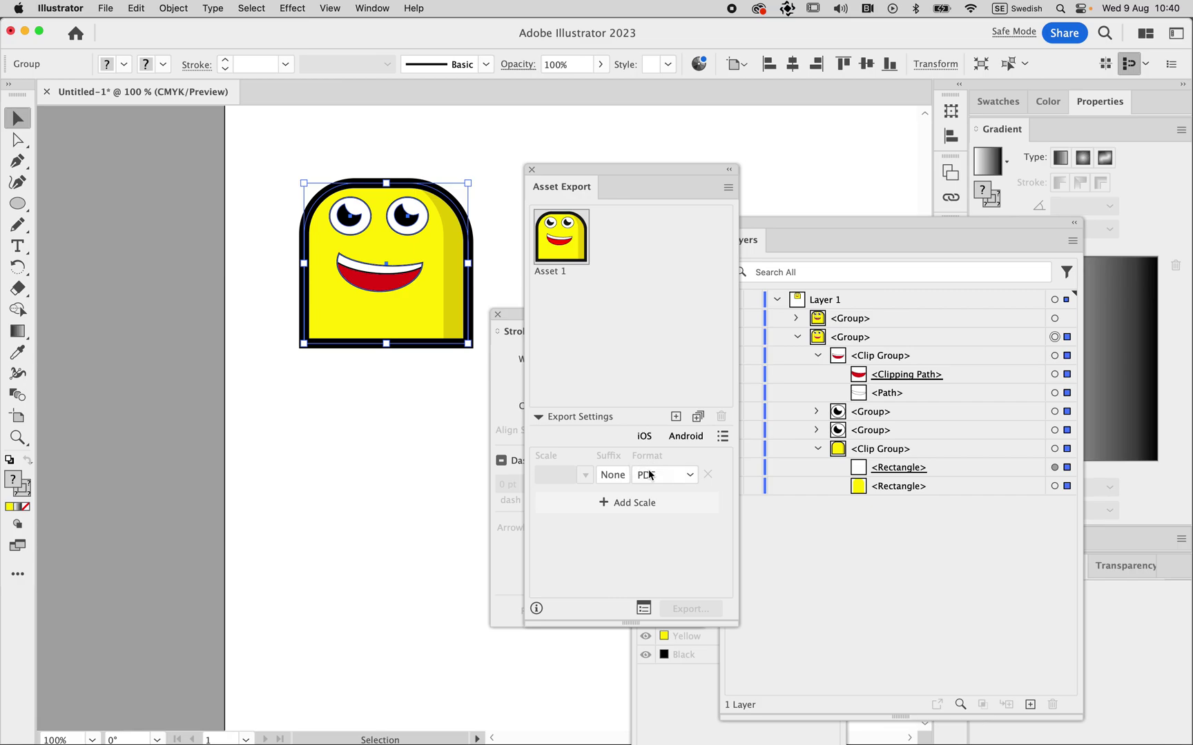
{"action": "left_click", "coordinate": [724, 436]}
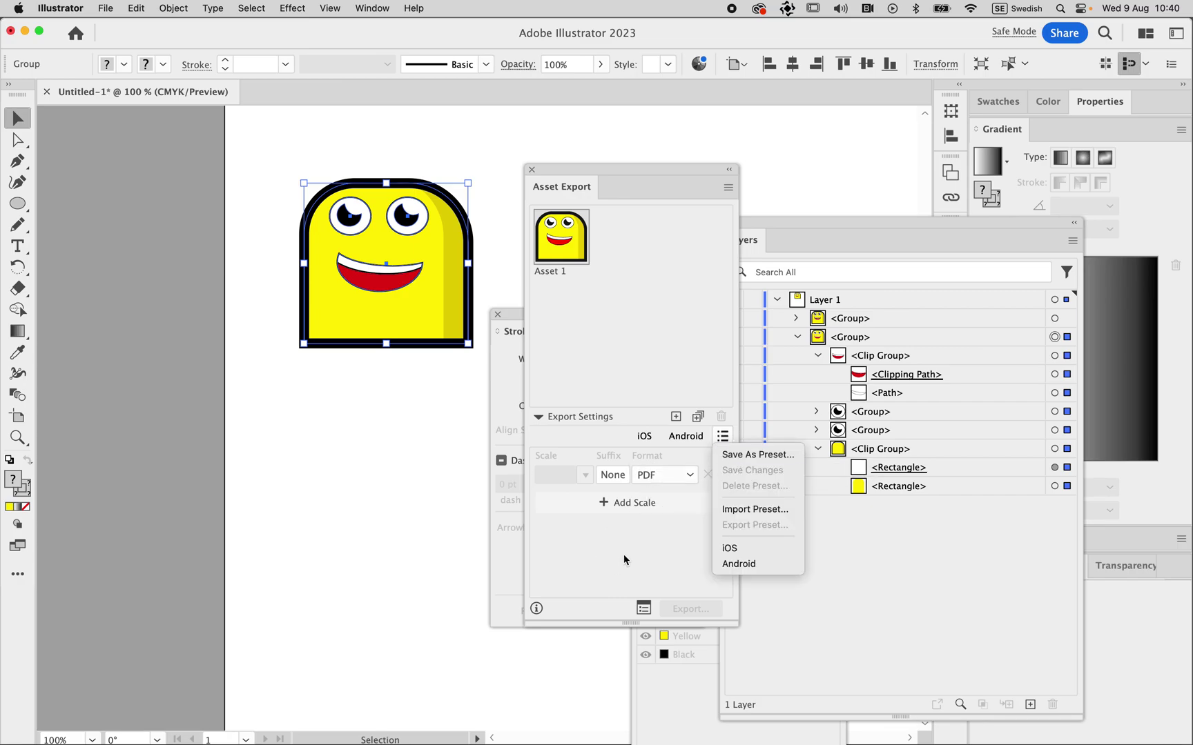
{"action": "left_click", "coordinate": [644, 608]}
{"action": "left_click", "coordinate": [643, 608]}
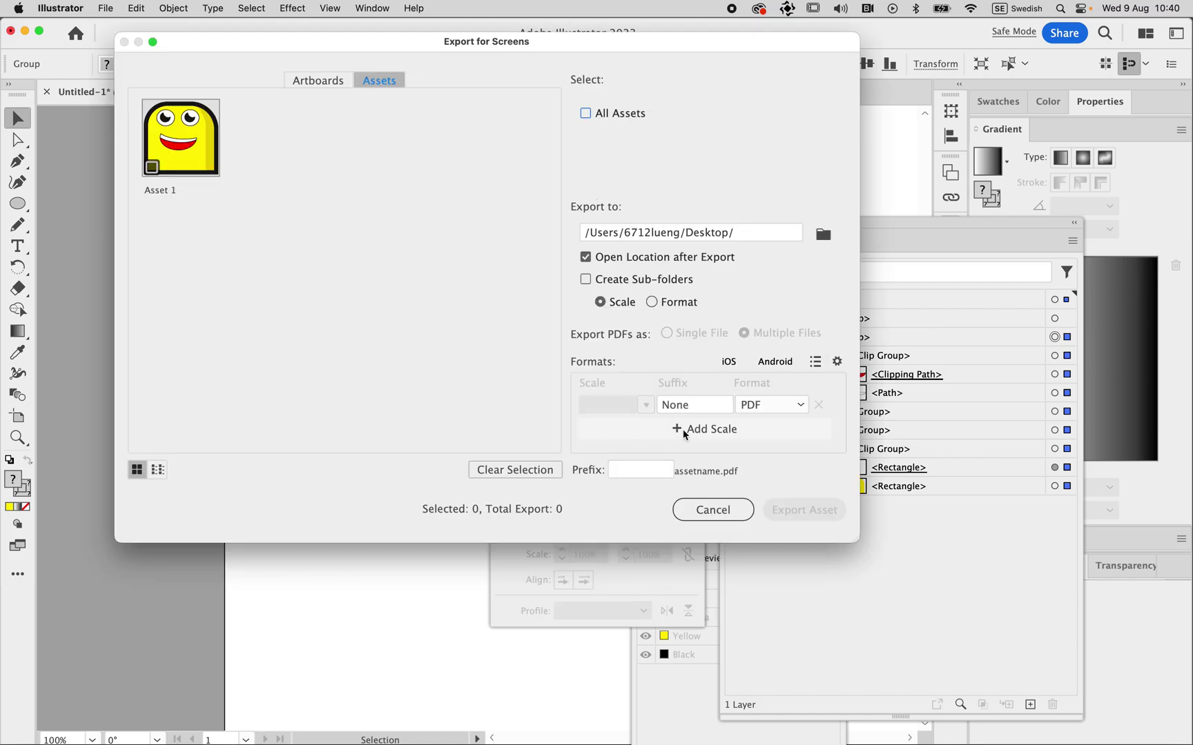
{"action": "left_click", "coordinate": [836, 362]}
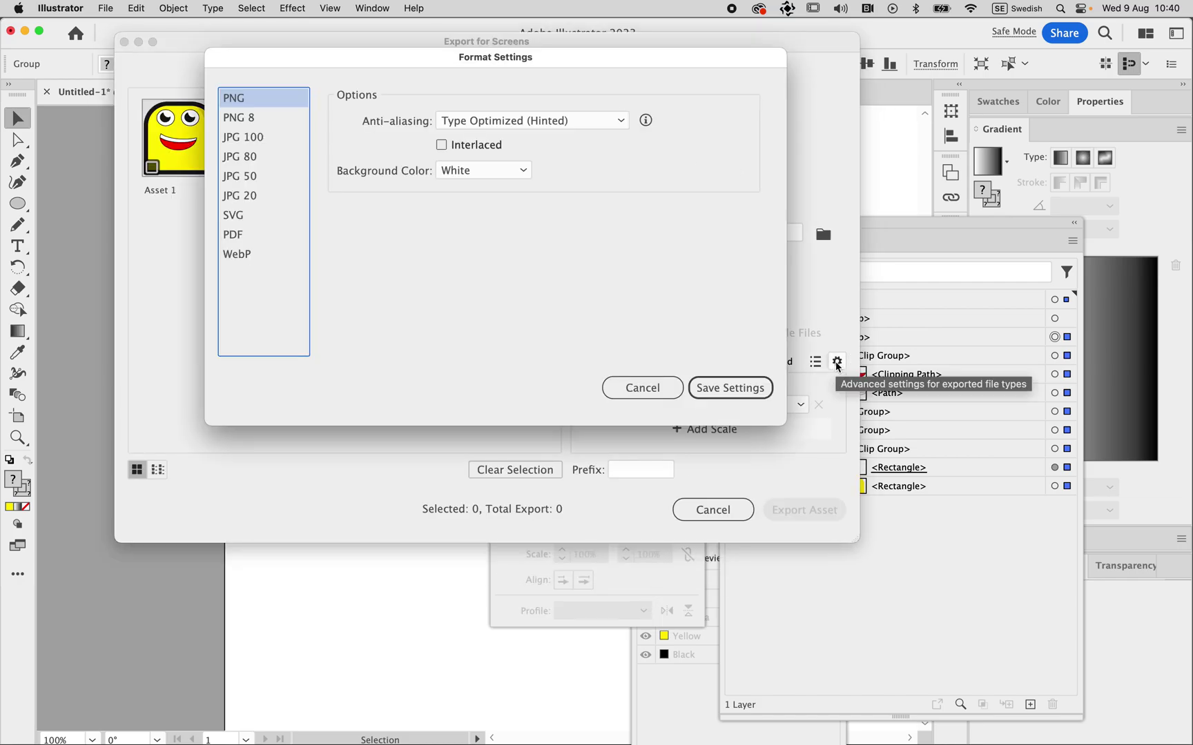
{"action": "left_click", "coordinate": [235, 235]}
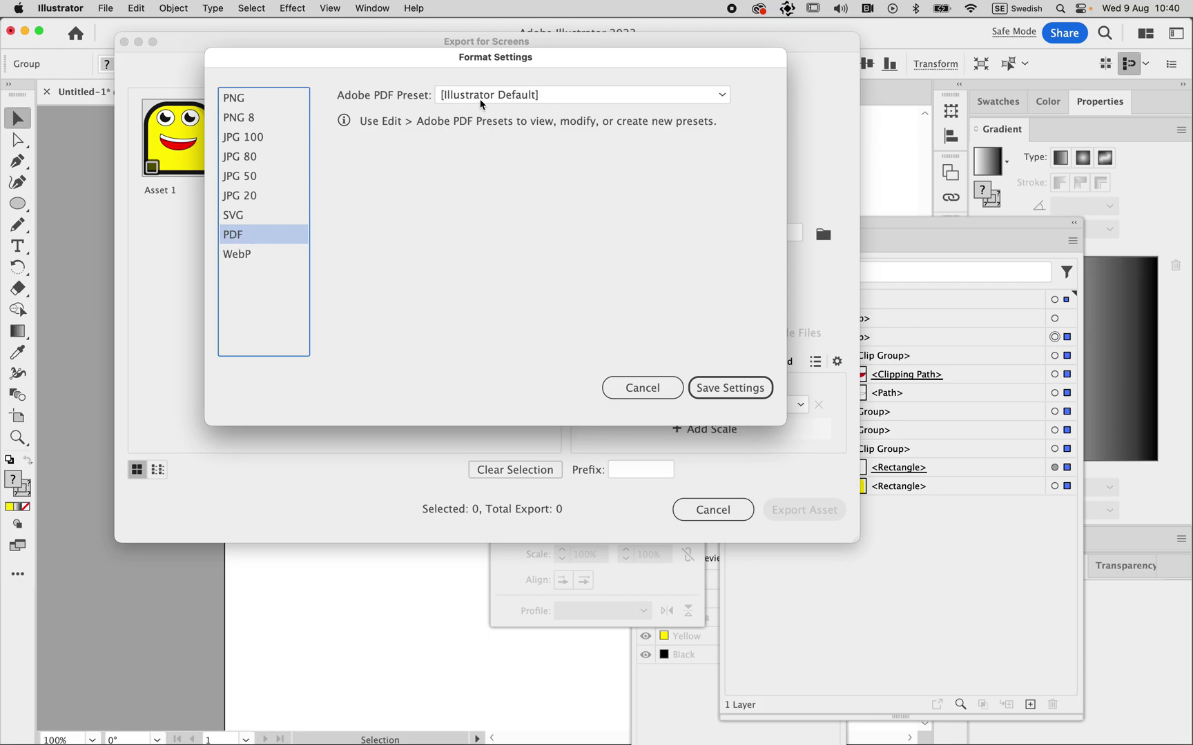
{"action": "left_click", "coordinate": [683, 385]}
{"action": "left_click", "coordinate": [723, 507]}
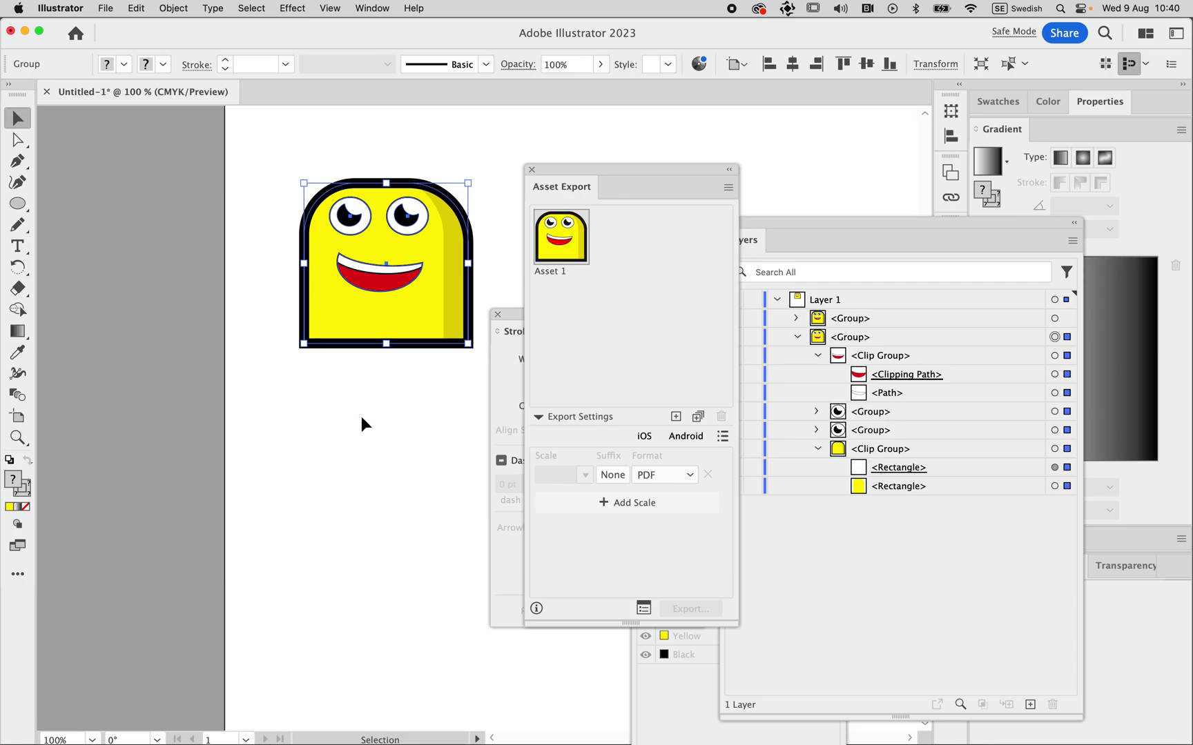
Step: Place Asset 1.pdf, then delete the undersized placed copy
{"action": "left_click", "coordinate": [105, 8]}
{"action": "left_click", "coordinate": [134, 262]}
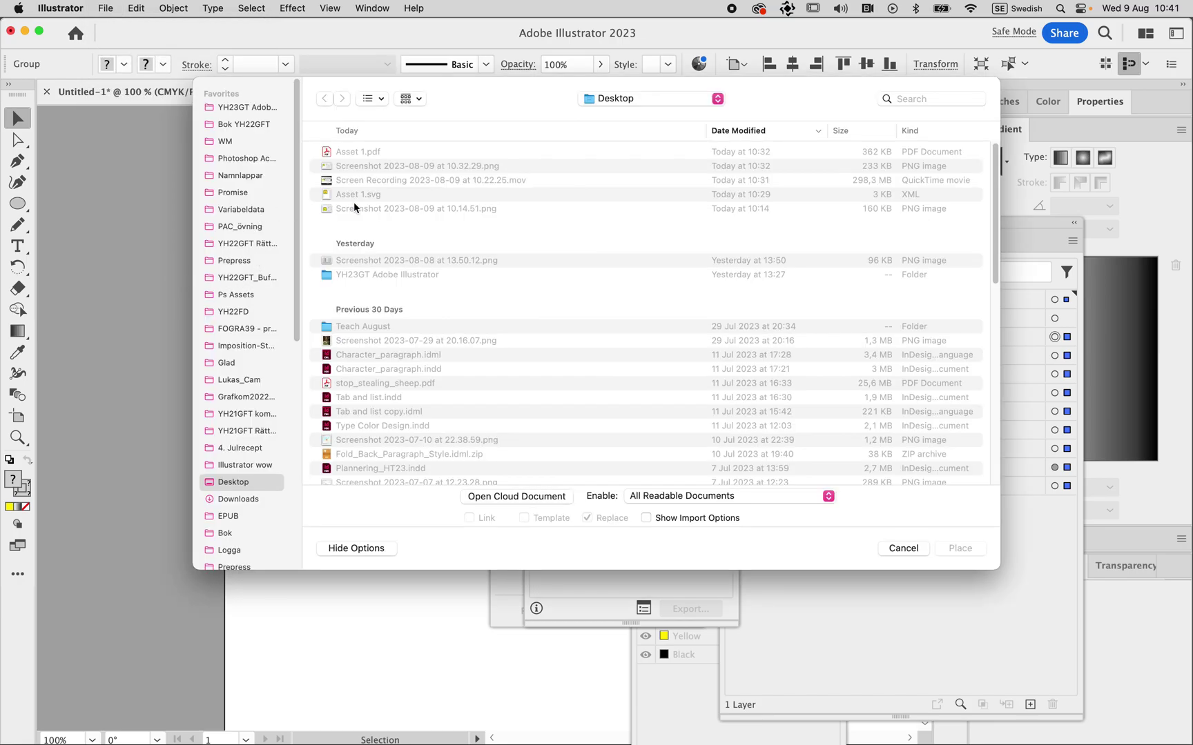
{"action": "left_click", "coordinate": [359, 153]}
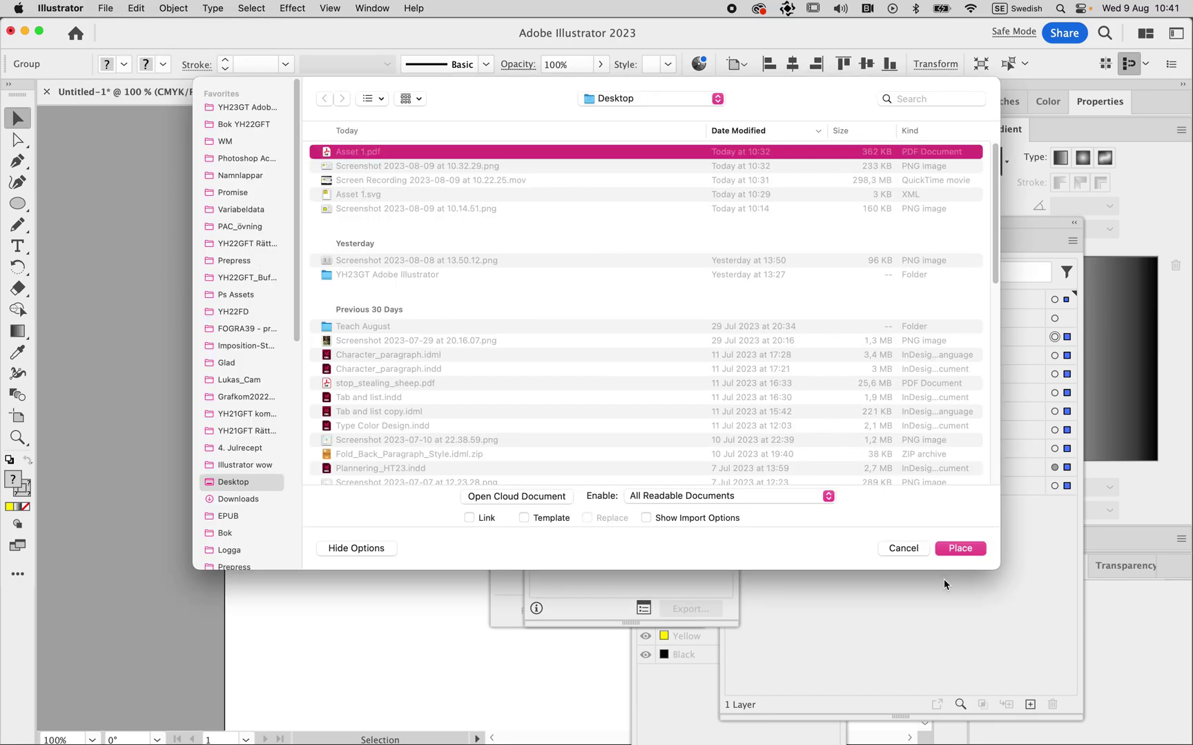
{"action": "left_click", "coordinate": [961, 549]}
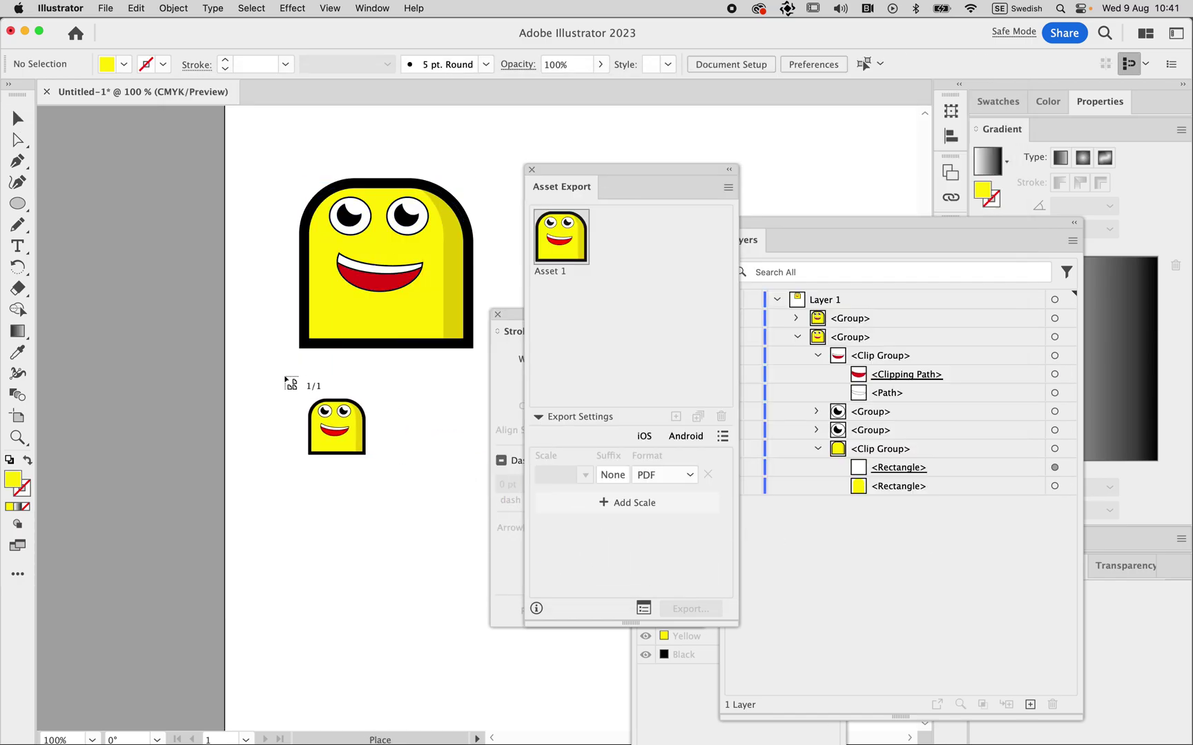
{"action": "left_click_drag", "start_coordinate": [276, 373], "coordinate": [459, 526]}
{"action": "key", "text": "Delete"}
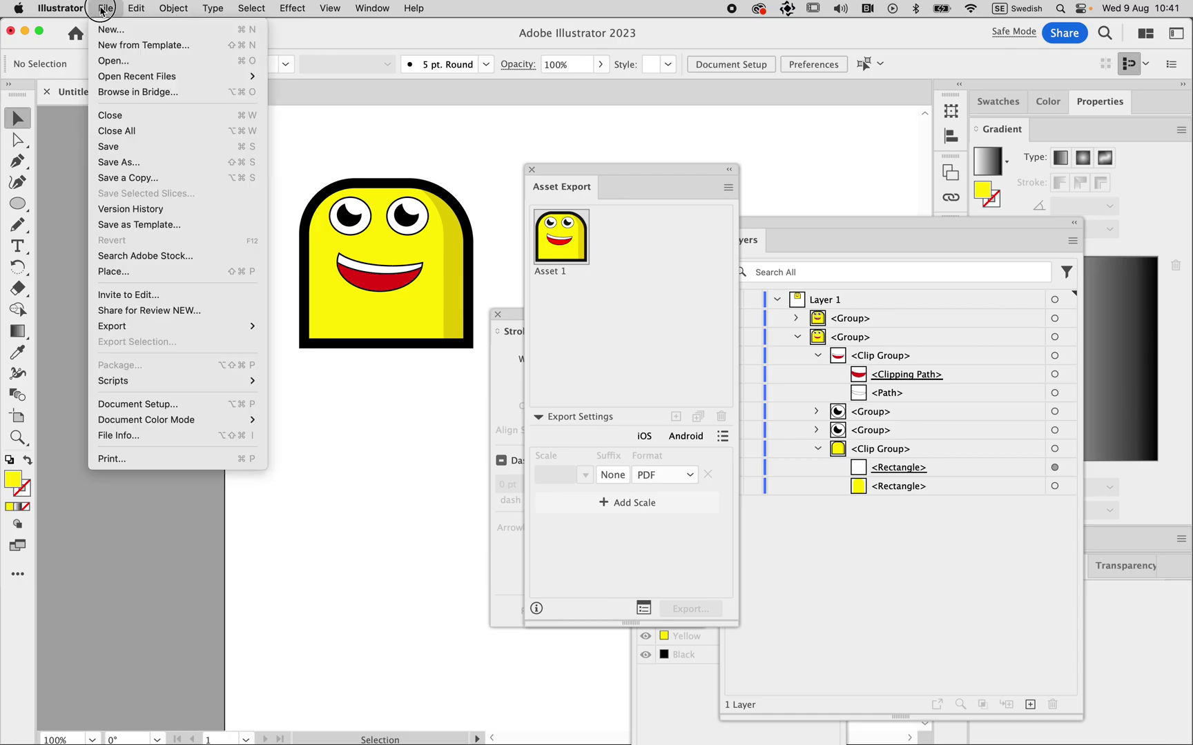
Step: Place Asset 1.pdf again at full size and move it below the original face
{"action": "left_click", "coordinate": [141, 271]}
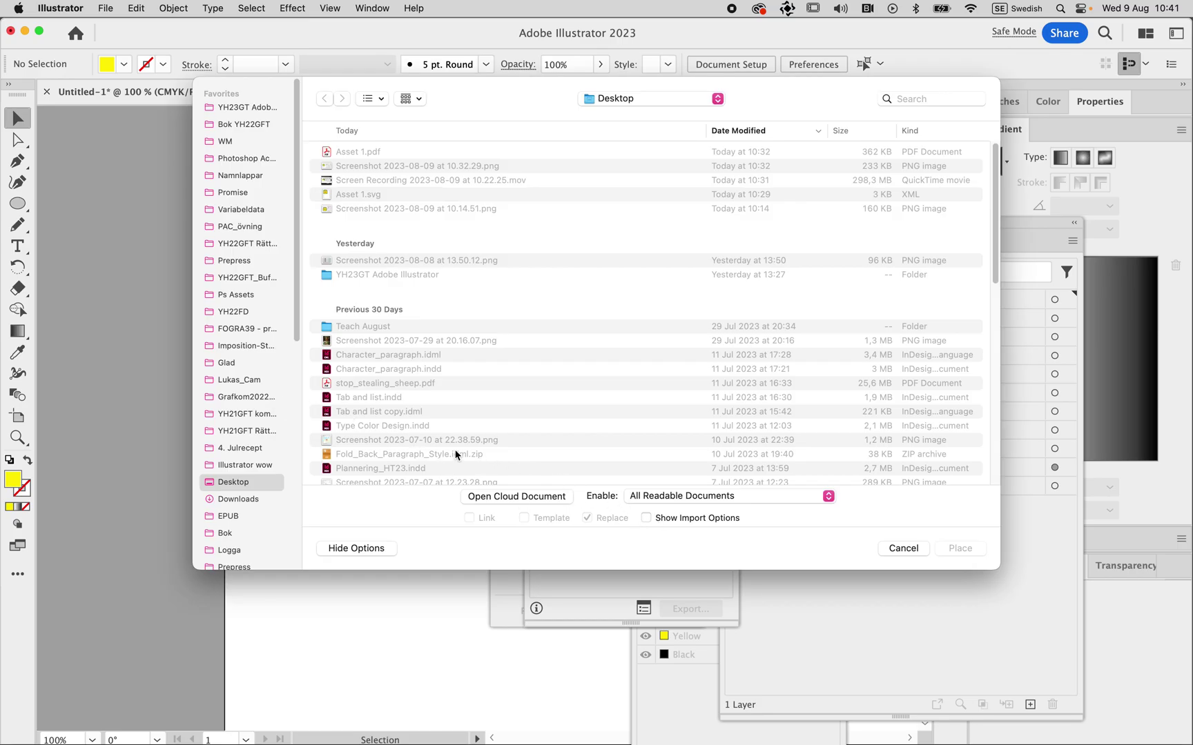
{"action": "scroll", "coordinate": [445, 391], "scroll_direction": "down", "scroll_amount": 10}
{"action": "scroll", "coordinate": [421, 290], "scroll_direction": "up", "scroll_amount": 10}
{"action": "left_click", "coordinate": [387, 153]}
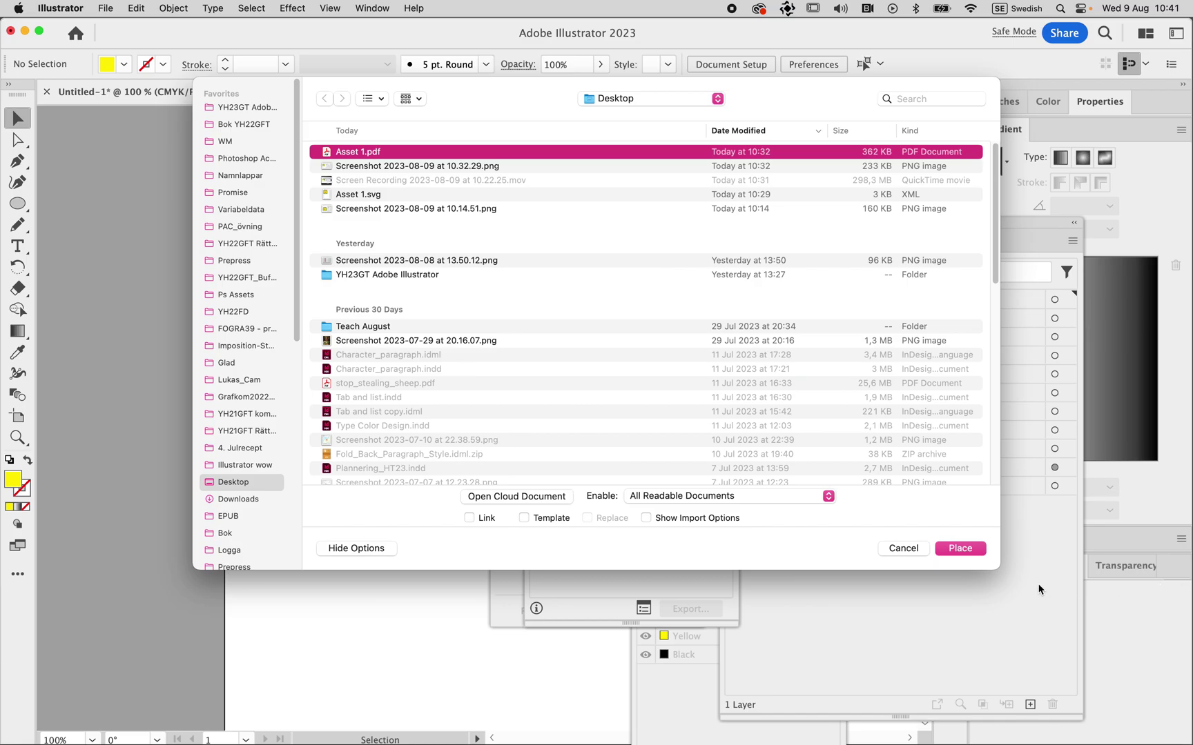
{"action": "left_click", "coordinate": [960, 548]}
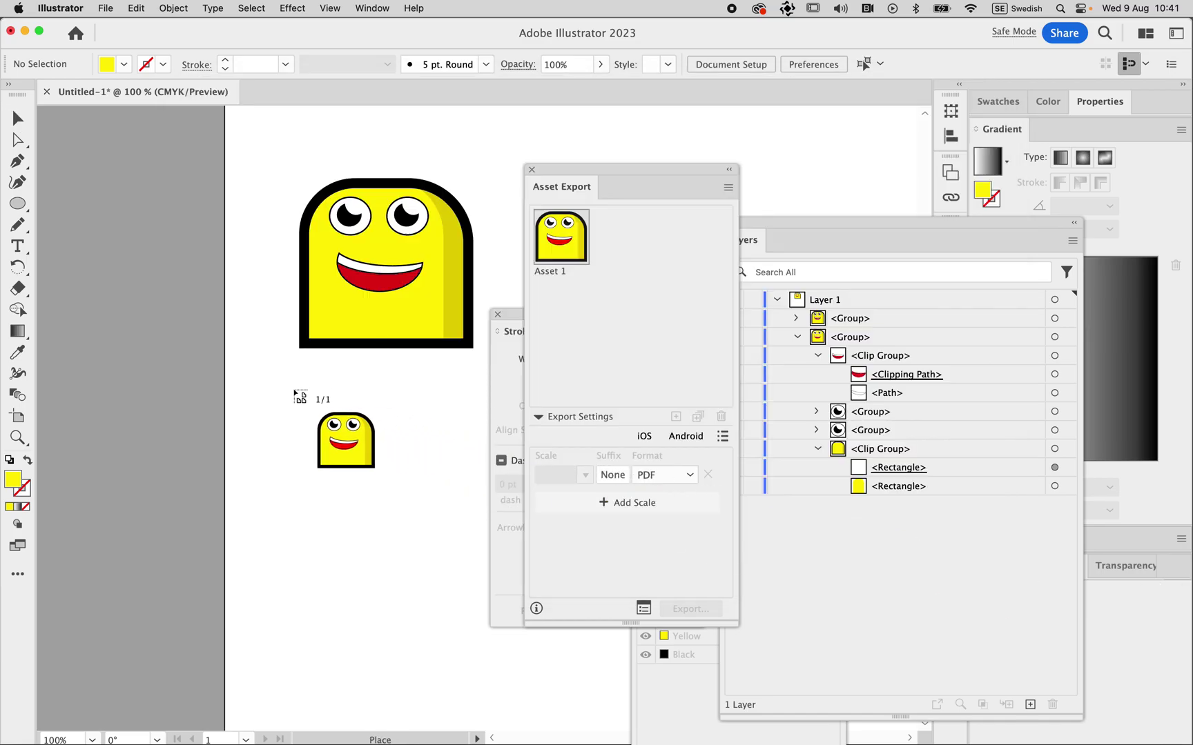
{"action": "left_click", "coordinate": [294, 392]}
{"action": "left_click_drag", "start_coordinate": [413, 454], "coordinate": [419, 481]}
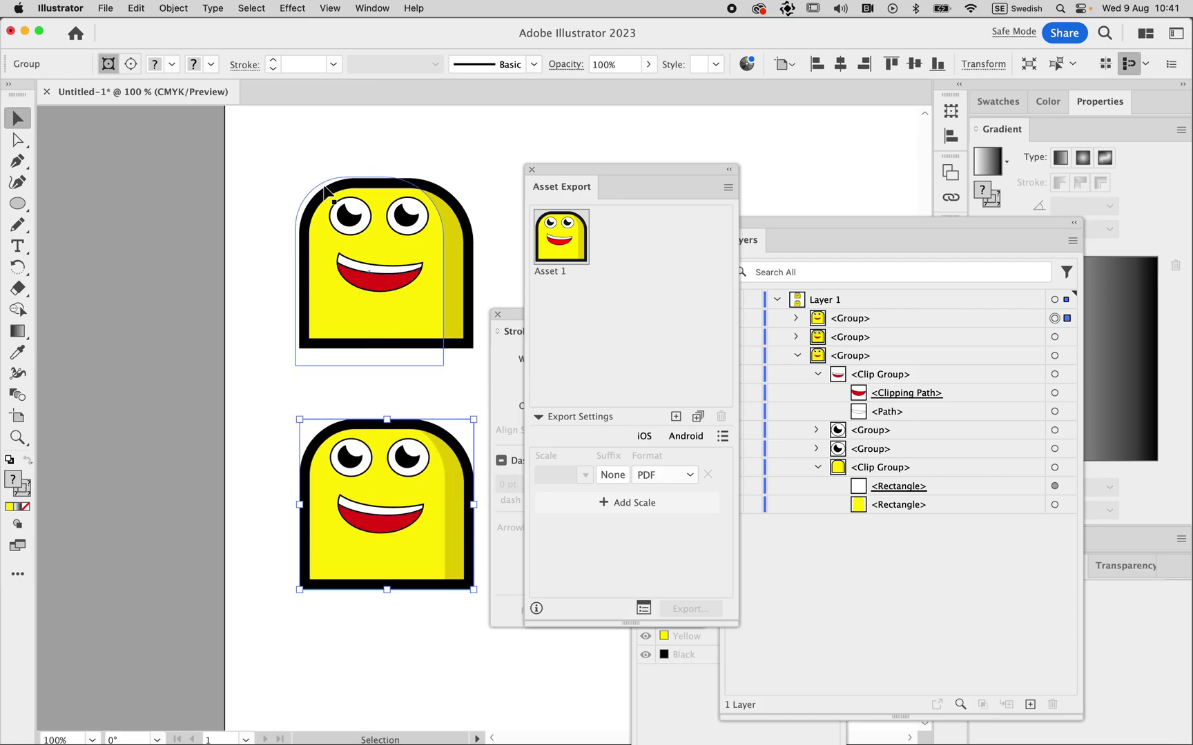
Step: Expand the placed face's fill and stroke and check the result in Outline view
{"action": "left_click", "coordinate": [174, 8]}
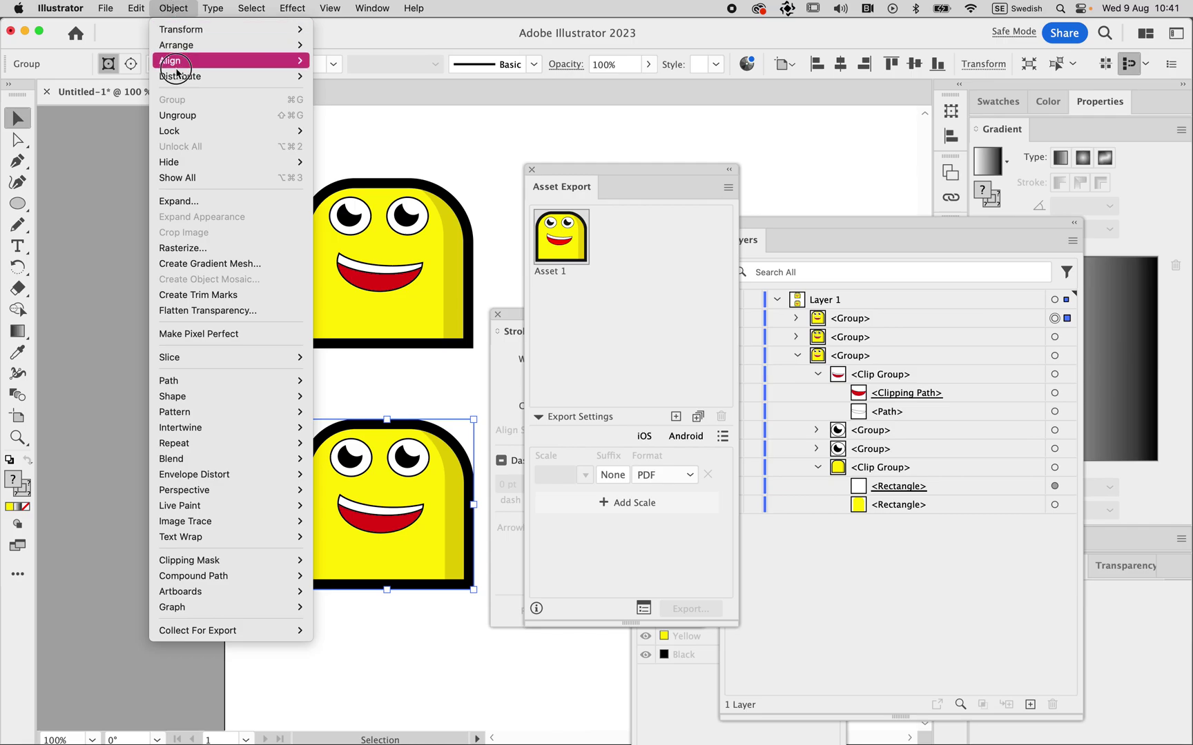
{"action": "left_click", "coordinate": [190, 207]}
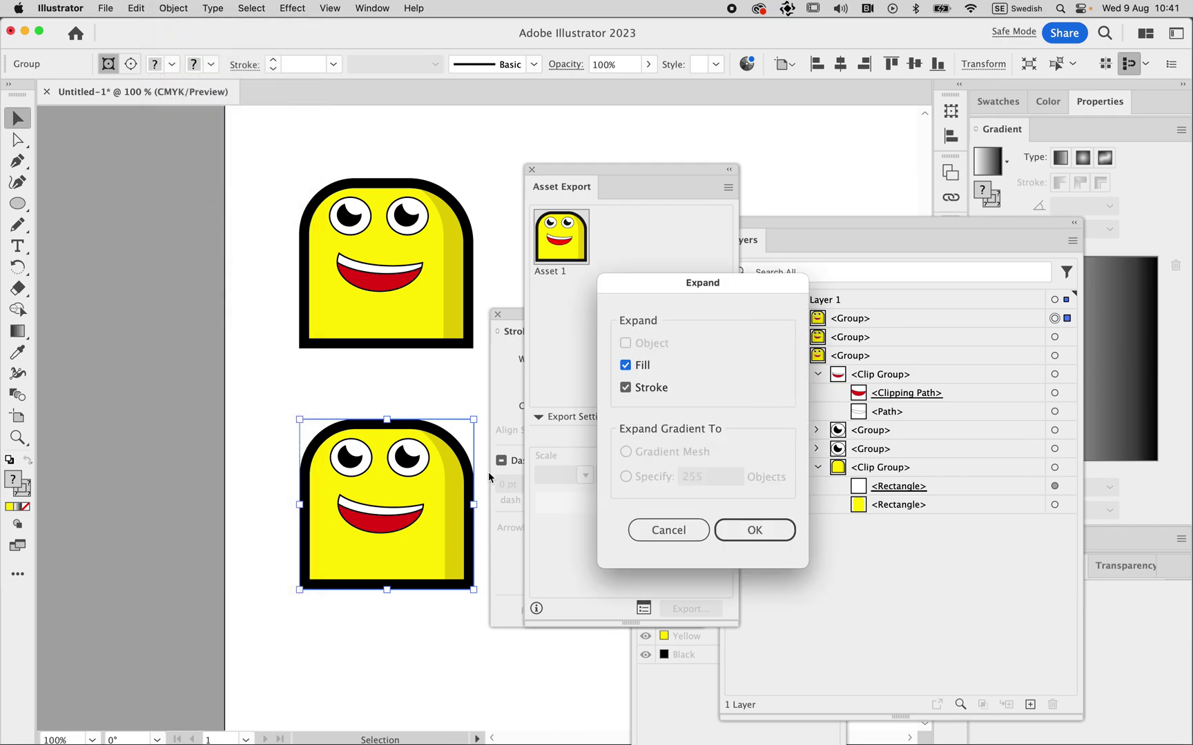
{"action": "left_click", "coordinate": [764, 528]}
{"action": "key", "text": "super+y"}
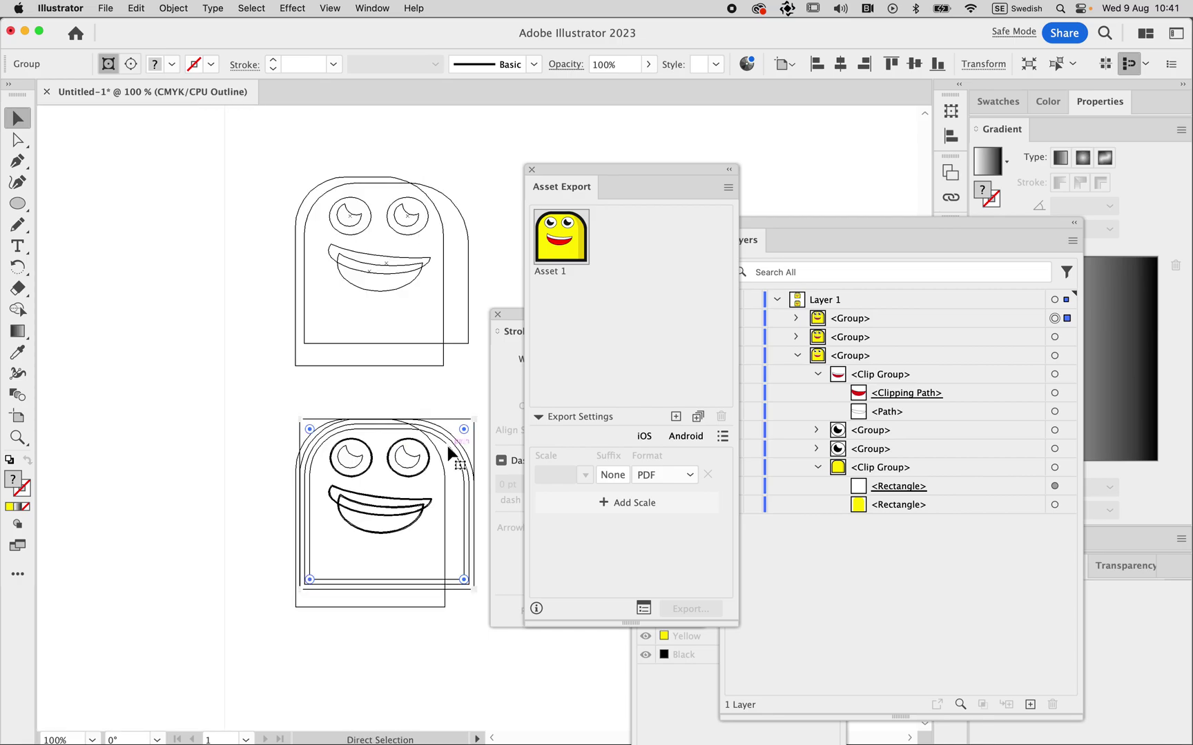
{"action": "key", "text": "super+y"}
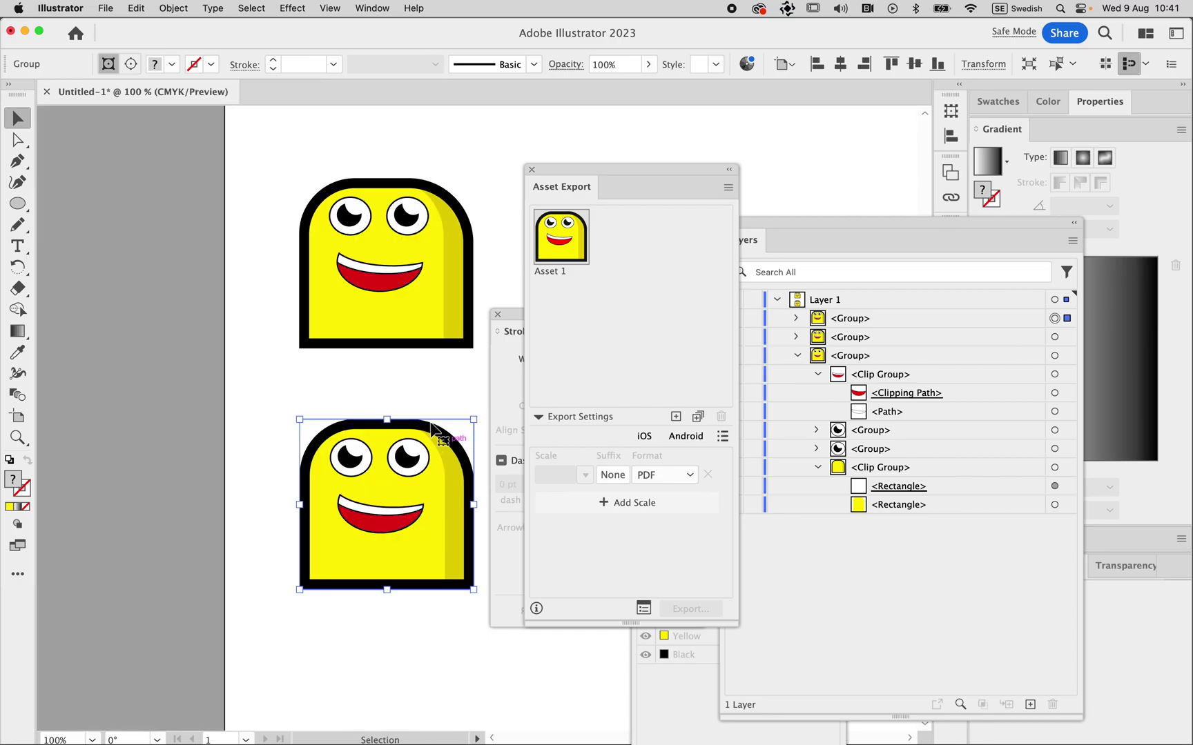
Step: Inspect the expanded paths with Direct Selection and Outline view, then return to Selection
{"action": "left_click", "coordinate": [173, 8]}
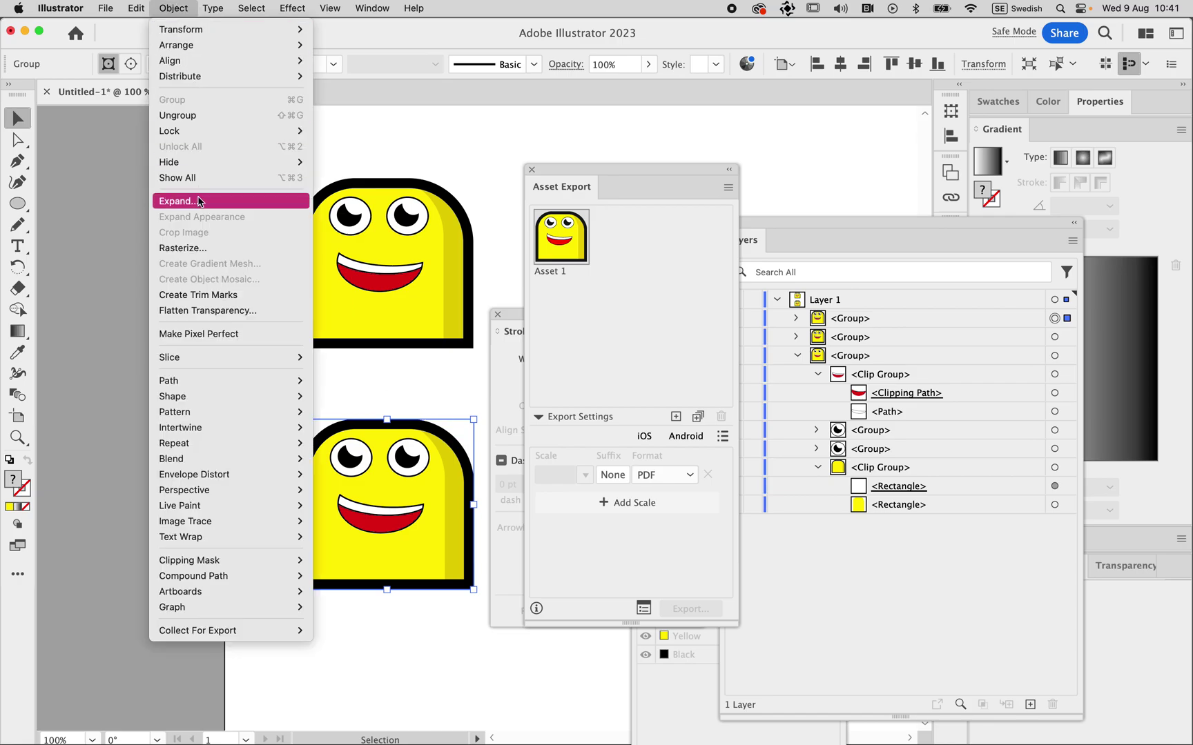
{"action": "left_click", "coordinate": [345, 255]}
{"action": "key", "text": "a"}
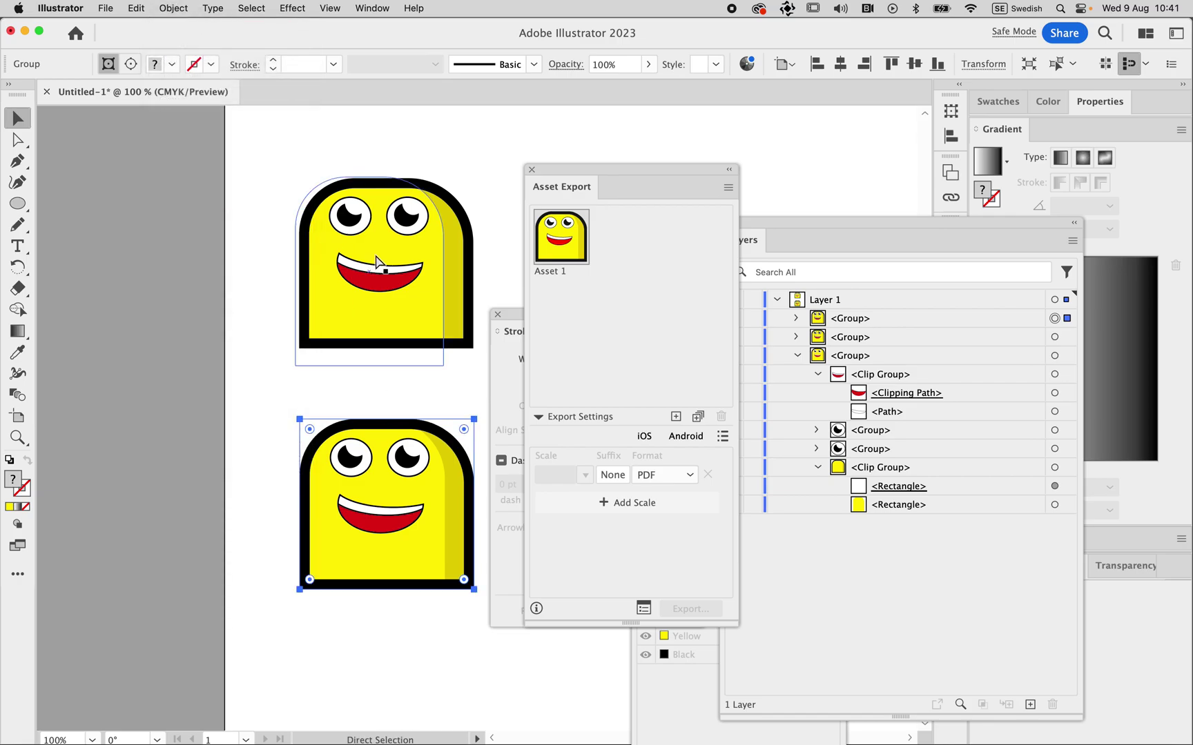
{"action": "key", "text": "super+y"}
{"action": "key", "text": "super+y"}
{"action": "key", "text": "v"}
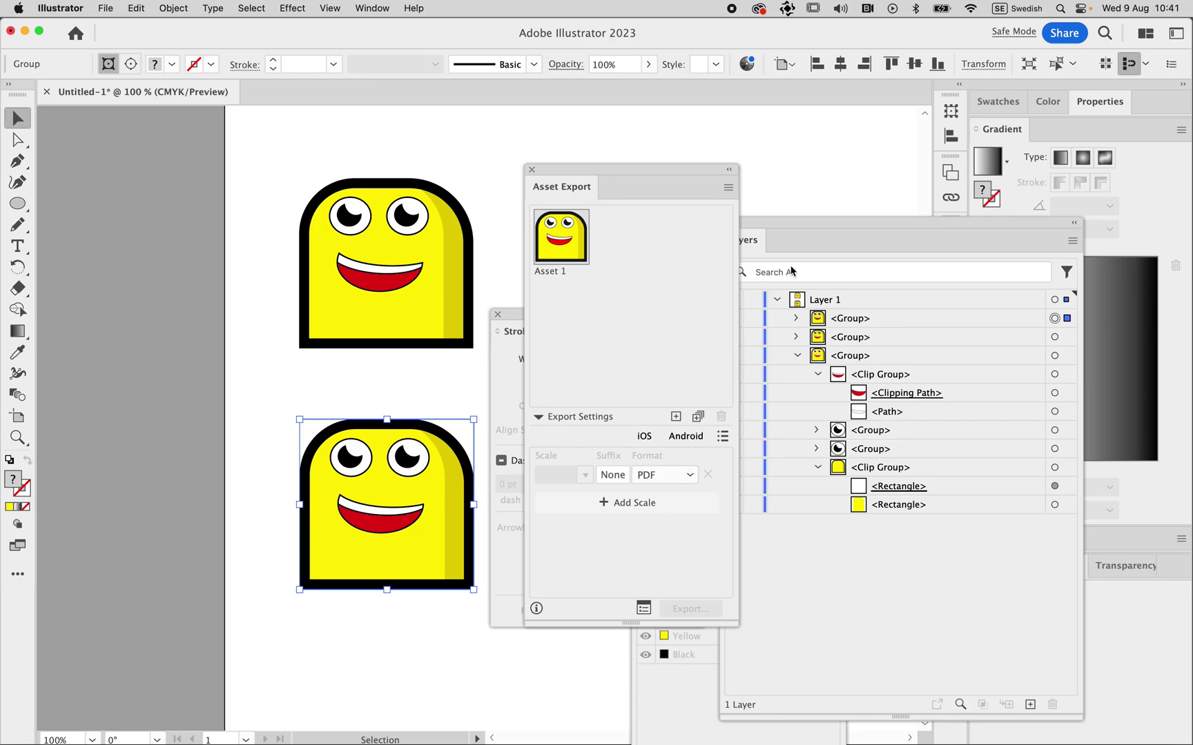
Step: Apply Pathfinder Merge to the lower smiley's overlapping shapes
{"action": "left_click_drag", "start_coordinate": [799, 231], "coordinate": [929, 276]}
{"action": "left_click_drag", "start_coordinate": [801, 379], "coordinate": [147, 141]}
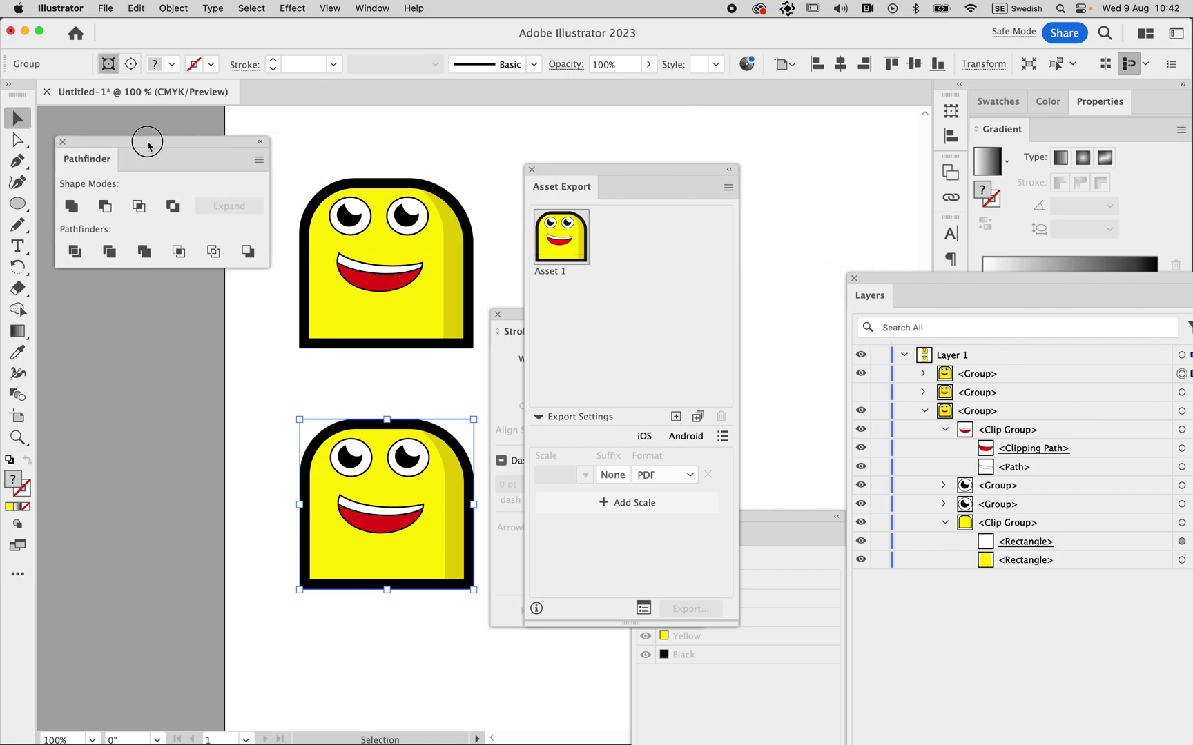
{"action": "left_click", "coordinate": [150, 257]}
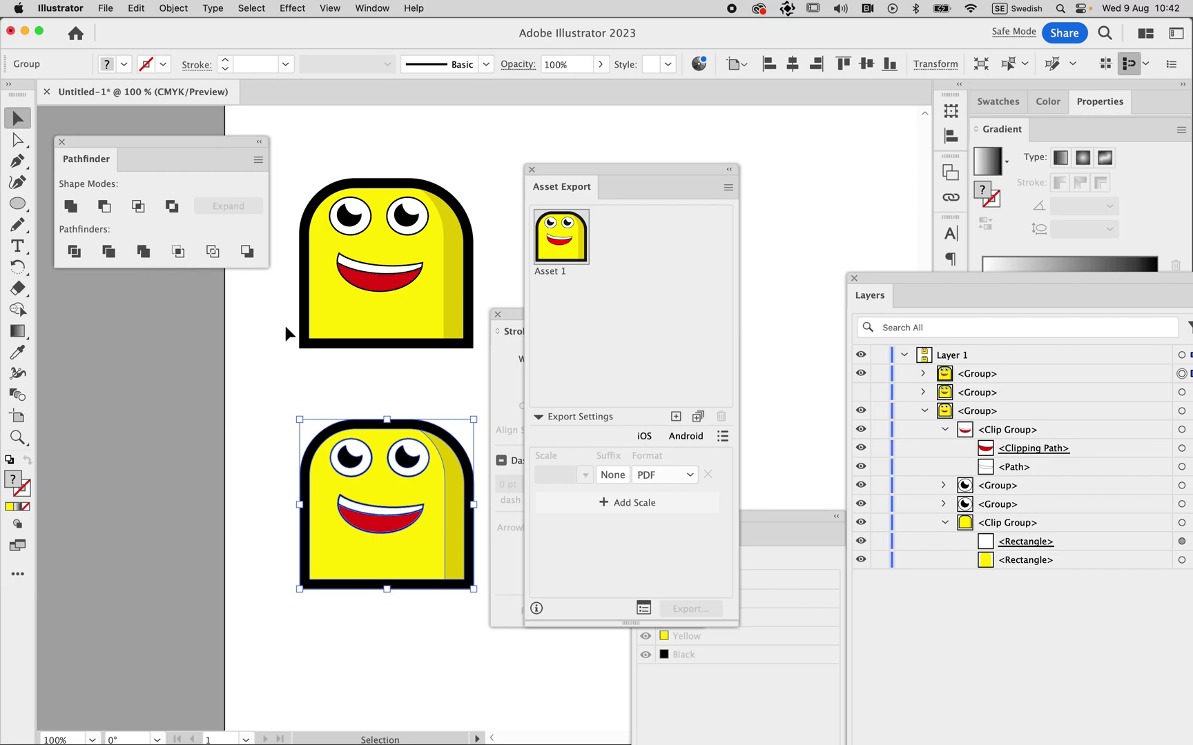
Step: Check the merged shapes in Outline view, deselect, and return to Preview
{"action": "key", "text": "a"}
{"action": "key", "text": "super+y"}
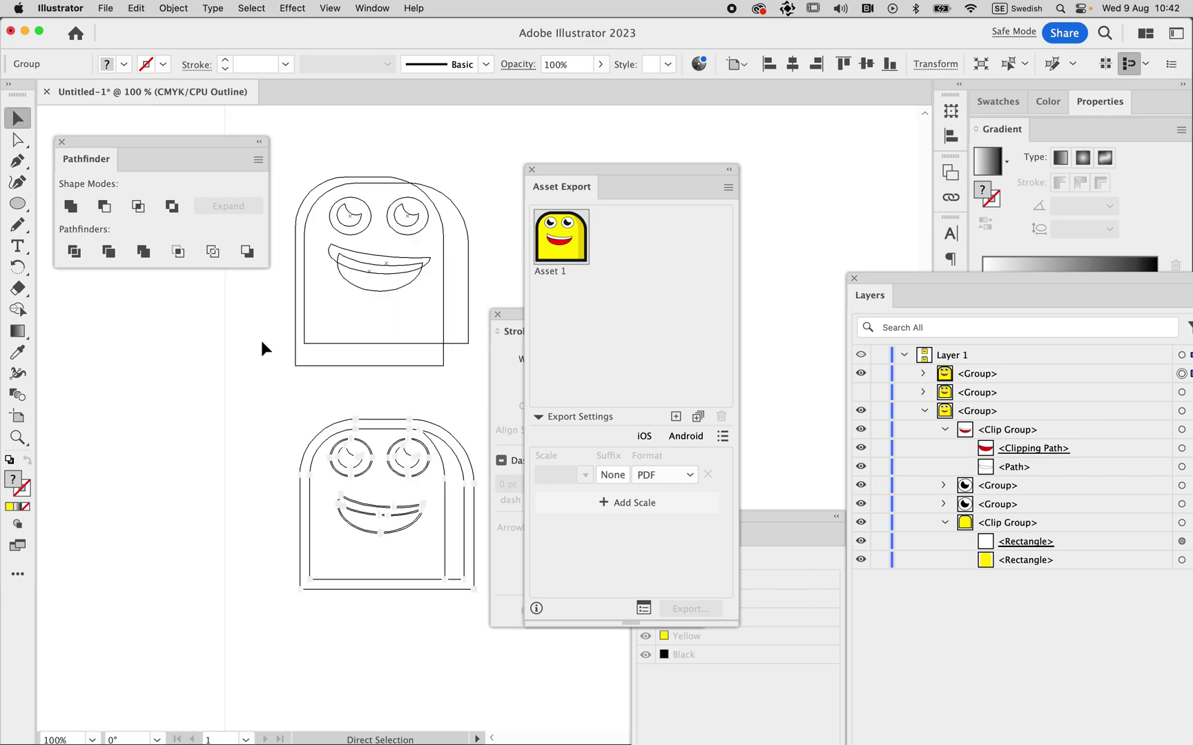
{"action": "key", "text": "v"}
{"action": "left_click", "coordinate": [280, 366]}
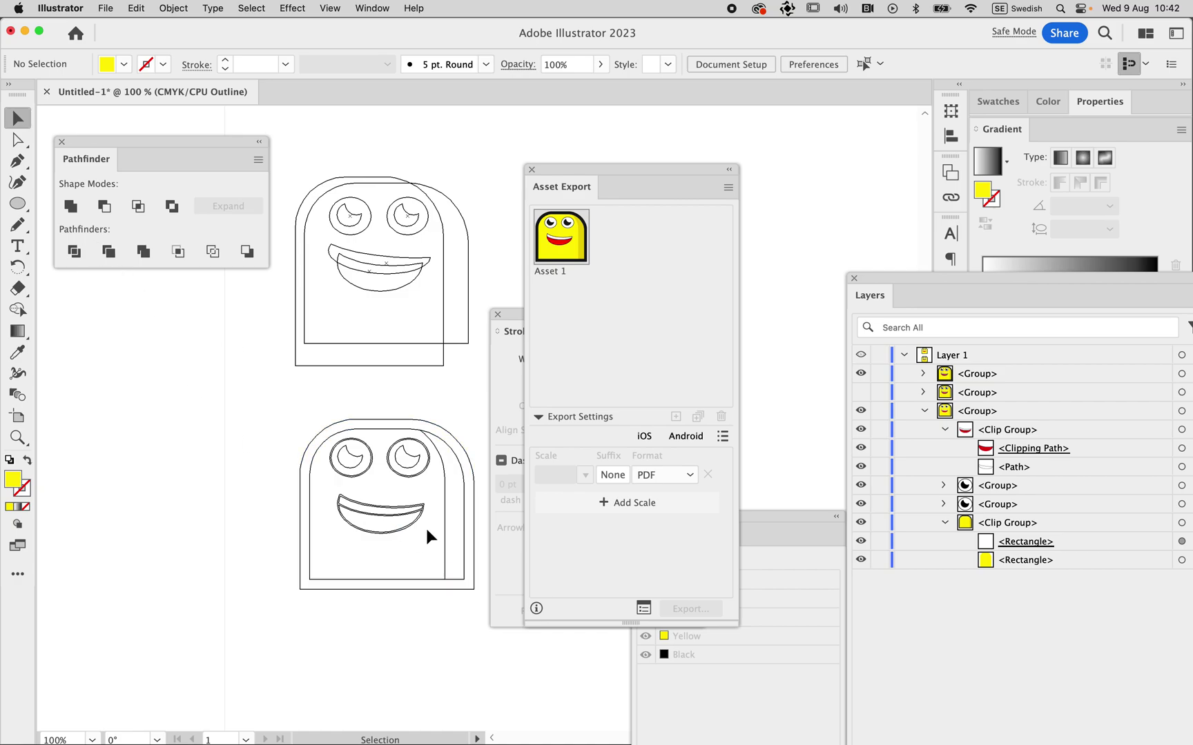
{"action": "key", "text": "super+y"}
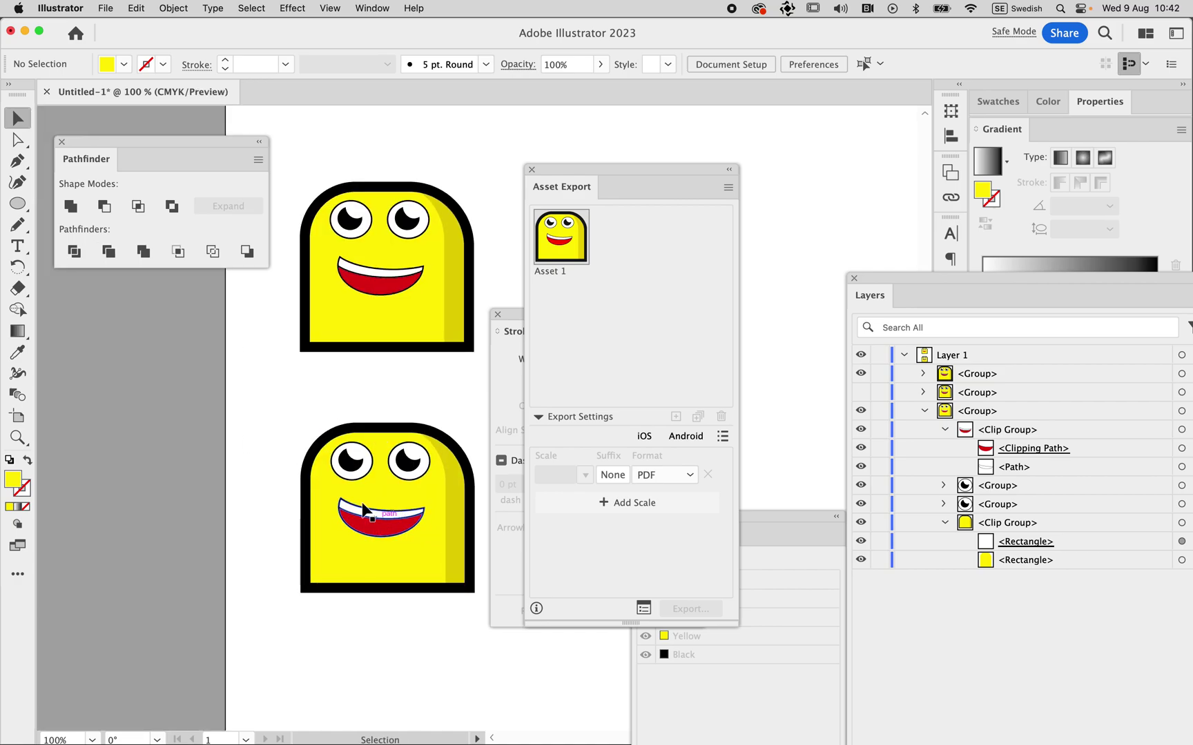
Step: With the Group Selection Tool, drag the red mouth, yellow body and dark-yellow shading out to the left
{"action": "left_click", "coordinate": [18, 139]}
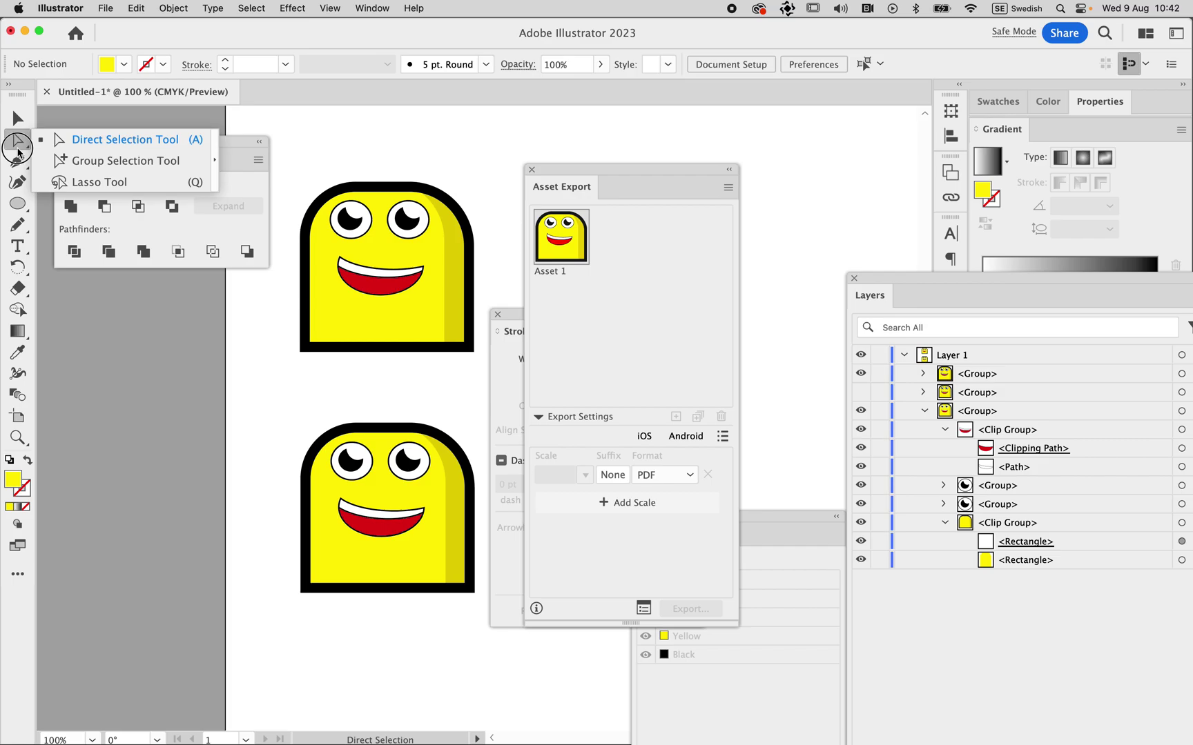
{"action": "left_click", "coordinate": [67, 161]}
{"action": "left_click_drag", "start_coordinate": [381, 526], "coordinate": [230, 533]}
{"action": "mouse_move", "coordinate": [395, 550]}
{"action": "left_mouse_down"}
{"action": "mouse_move", "coordinate": [266, 640]}
{"action": "mouse_move", "coordinate": [173, 652]}
{"action": "left_mouse_up"}
{"action": "mouse_move", "coordinate": [457, 546]}
{"action": "left_mouse_down"}
{"action": "mouse_move", "coordinate": [207, 400]}
{"action": "mouse_move", "coordinate": [216, 409]}
{"action": "left_mouse_up"}
Step: Undo trial moves of the black outline and mouth line, then deselect with the Selection Tool
{"action": "left_click_drag", "start_coordinate": [323, 462], "coordinate": [246, 464]}
{"action": "key", "text": "super+z"}
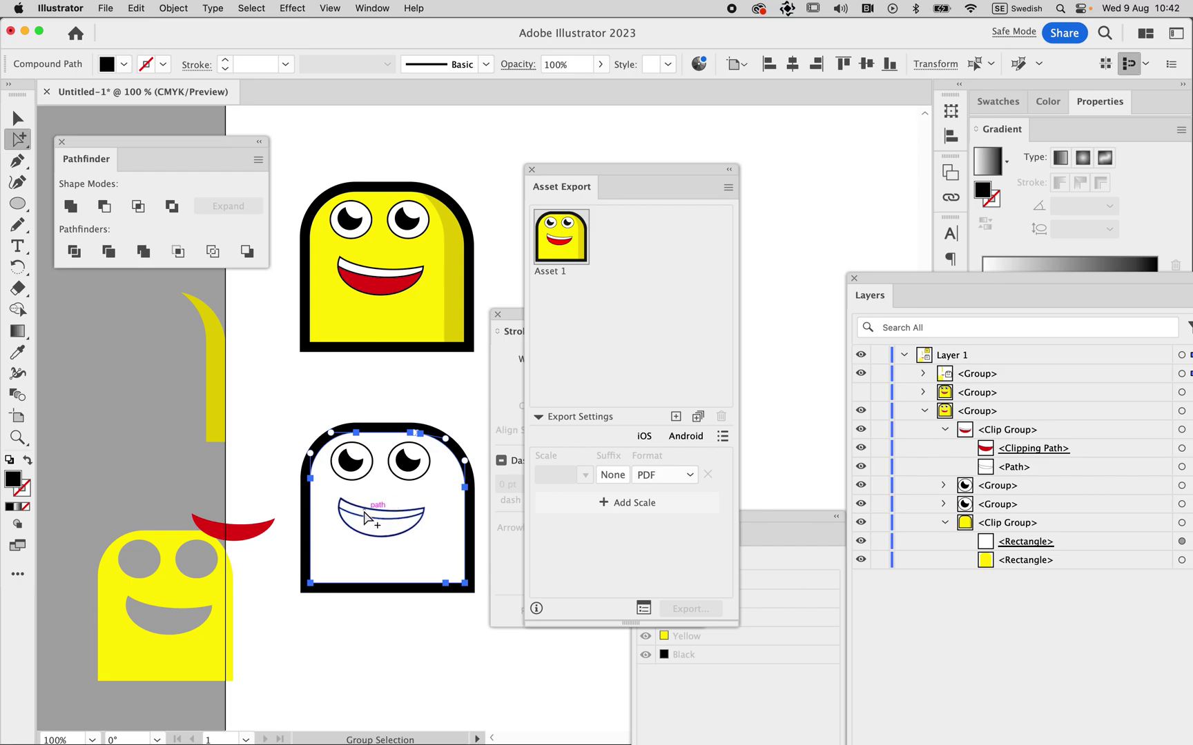
{"action": "left_click_drag", "start_coordinate": [366, 517], "coordinate": [237, 595]}
{"action": "key", "text": "super+z"}
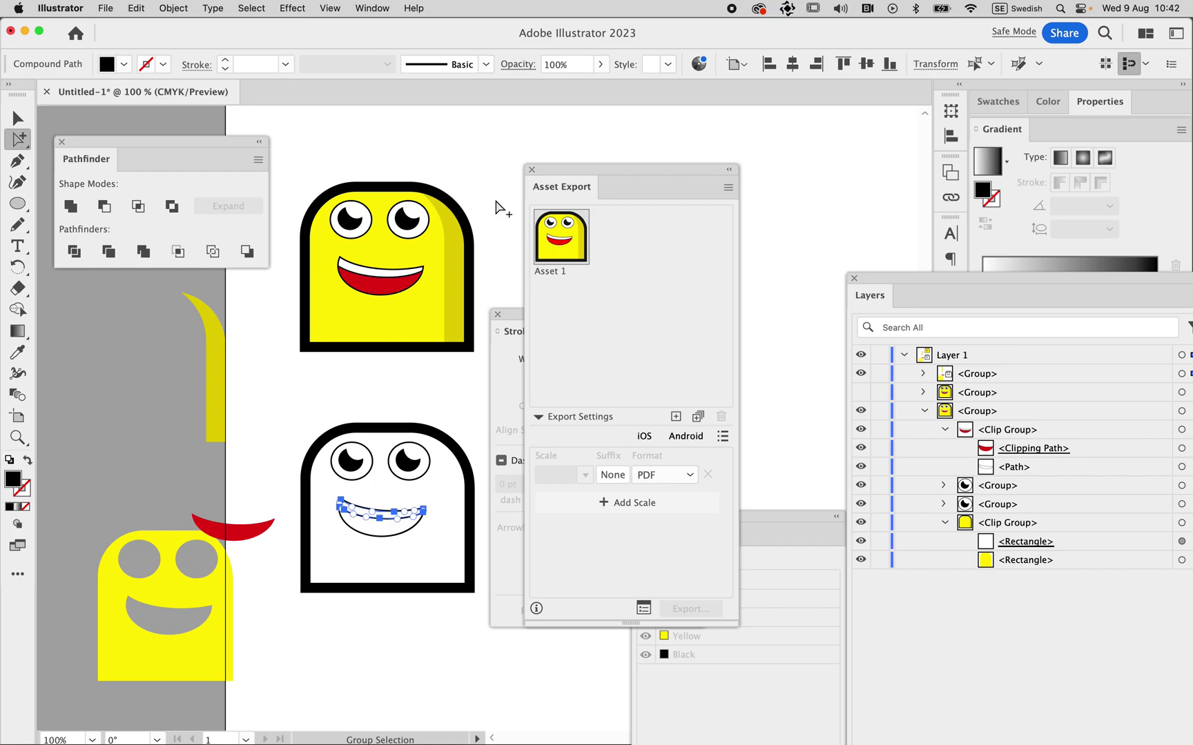
{"action": "left_click", "coordinate": [18, 119]}
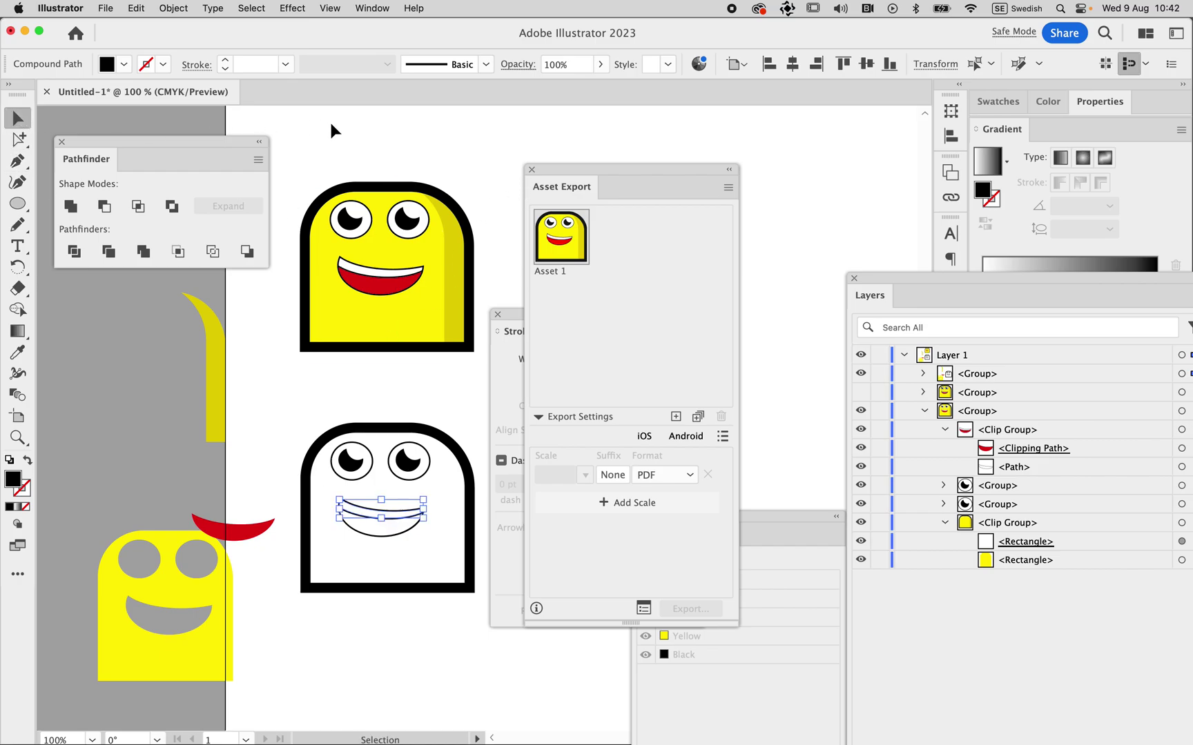
{"action": "left_click", "coordinate": [463, 143]}
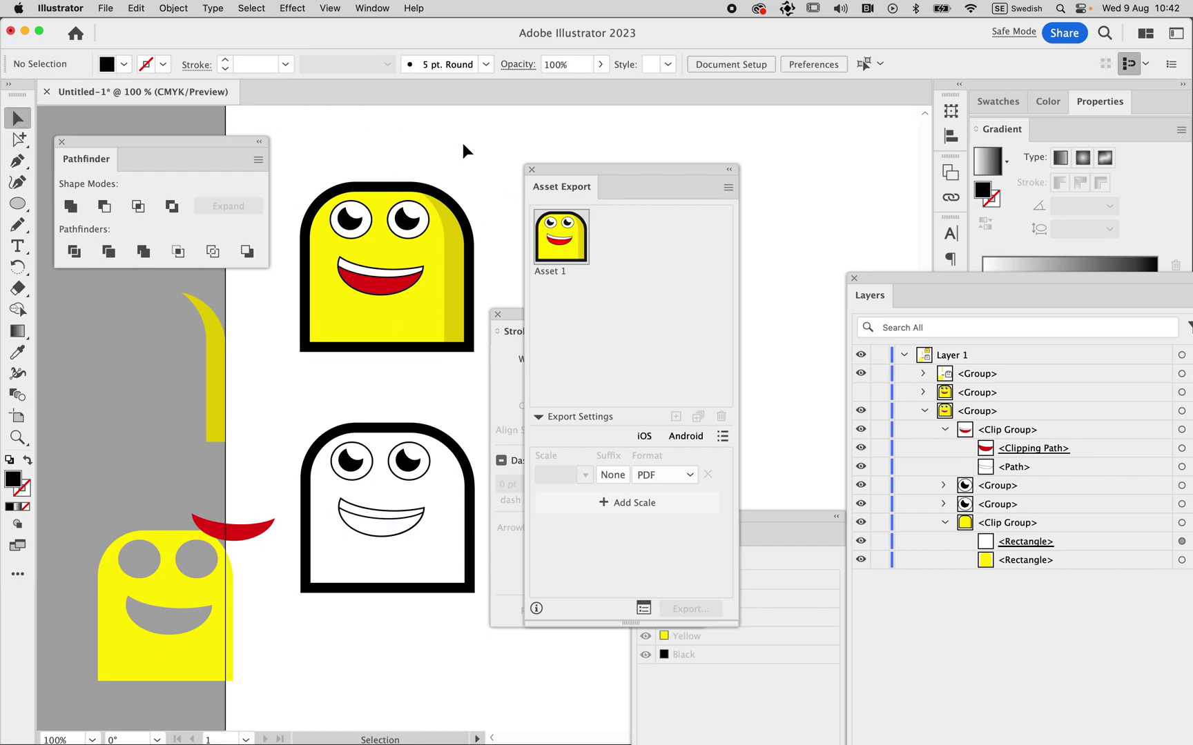